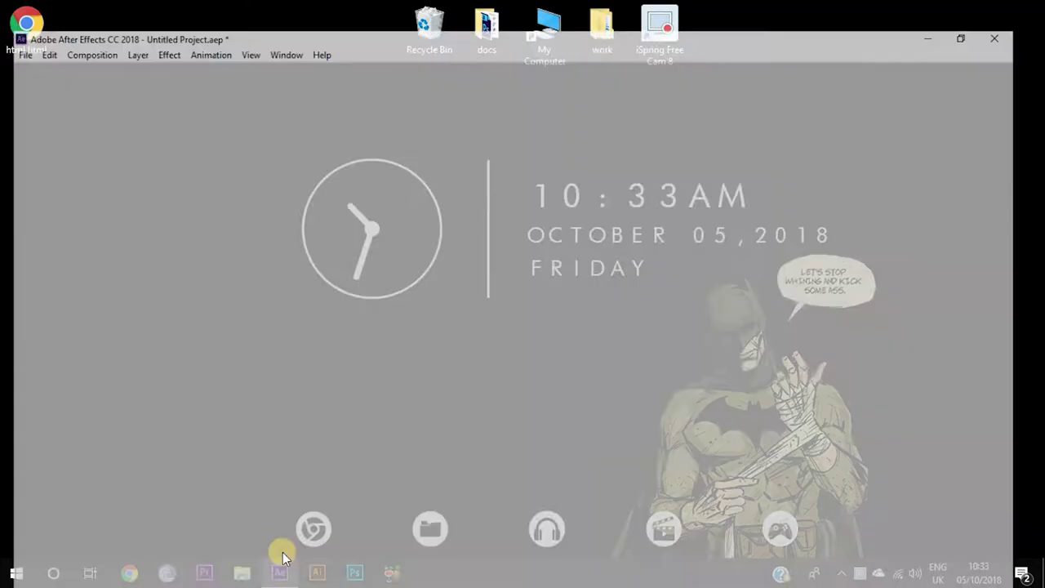
# Add a white solid layer covering the whole Motion Graphic 1 composition.
pyautogui.click(459, 247)
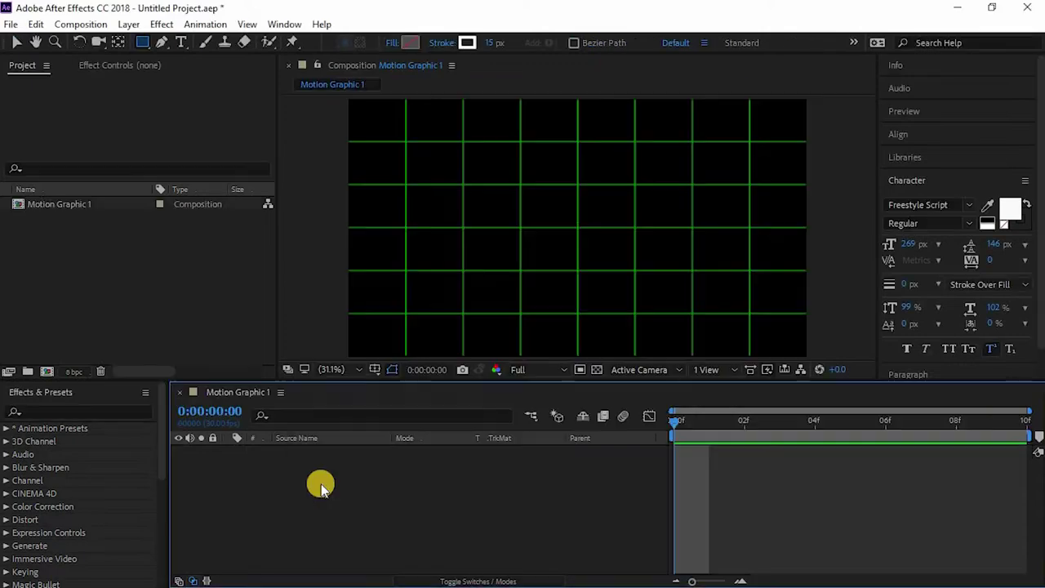
pyautogui.rightClick(319, 483)
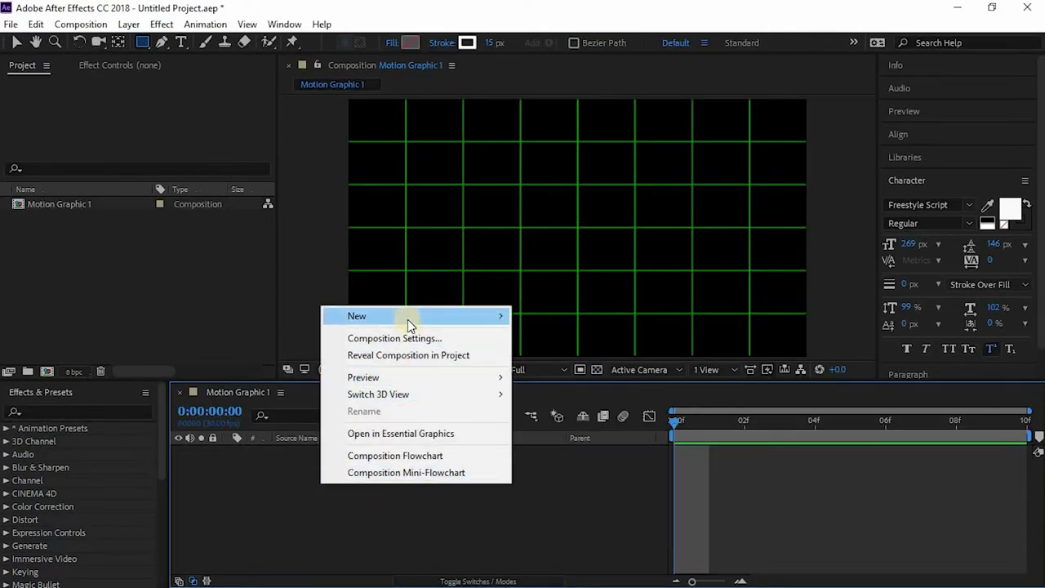
pyautogui.moveTo(406, 320)
pyautogui.click(549, 357)
pyautogui.click(574, 434)
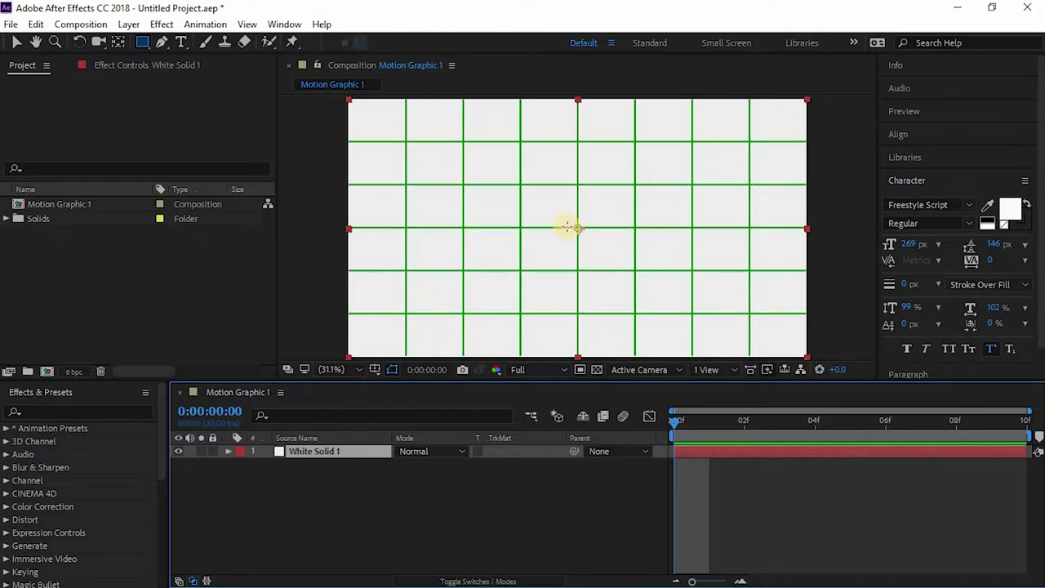
# Duplicate the white solid four times so the composition holds five identical solids.
pyautogui.hotkey('ctrl', 'd')
pyautogui.hotkey('ctrl', 'd')
pyautogui.hotkey('ctrl', 'd')
pyautogui.hotkey('ctrl', 'd')
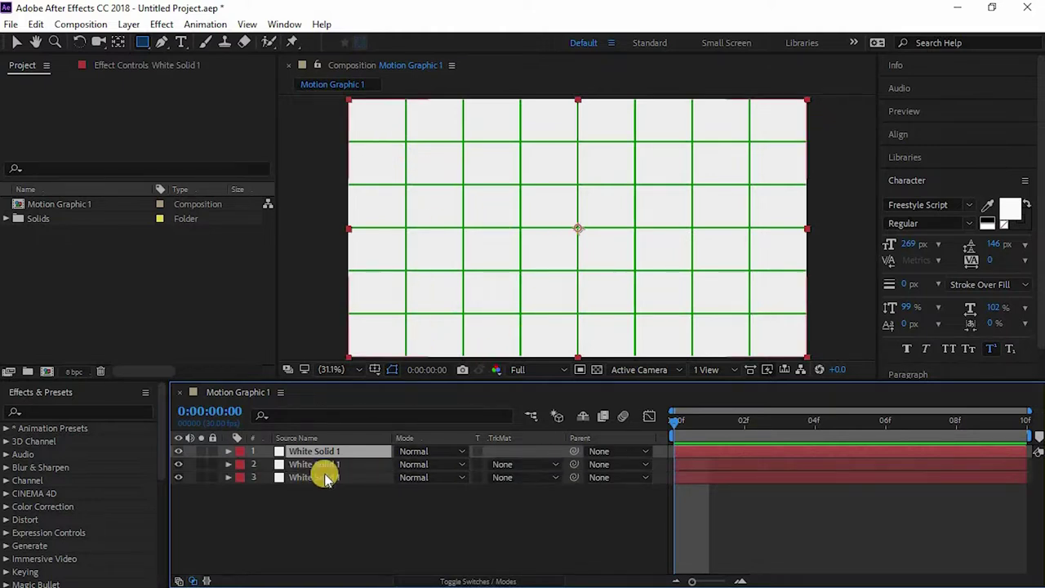
pyautogui.click(339, 540)
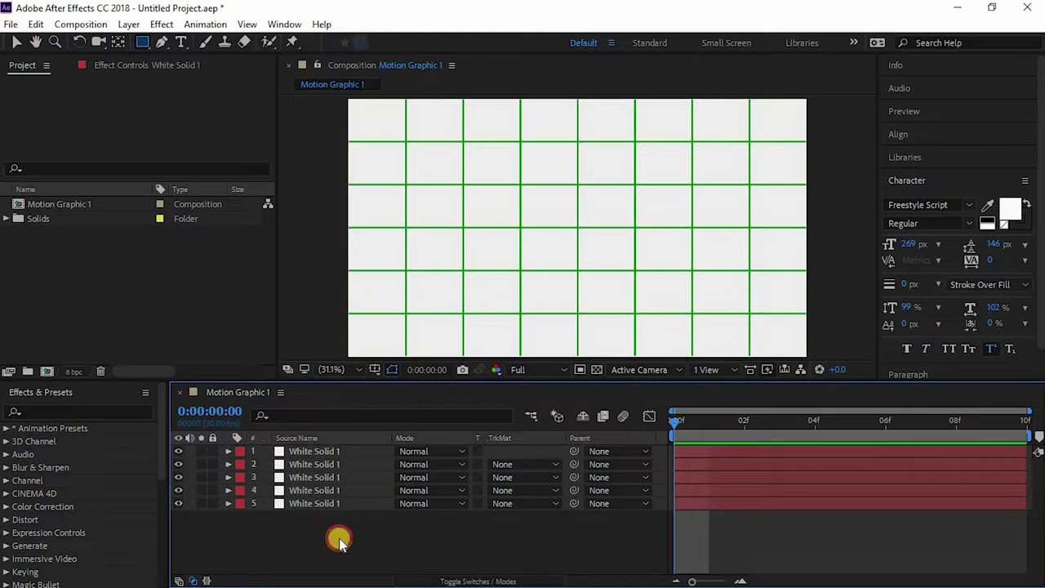
# Mask the first solid with a full-width rectangle over the upper two grid rows and hide the other four solids.
pyautogui.click(338, 503)
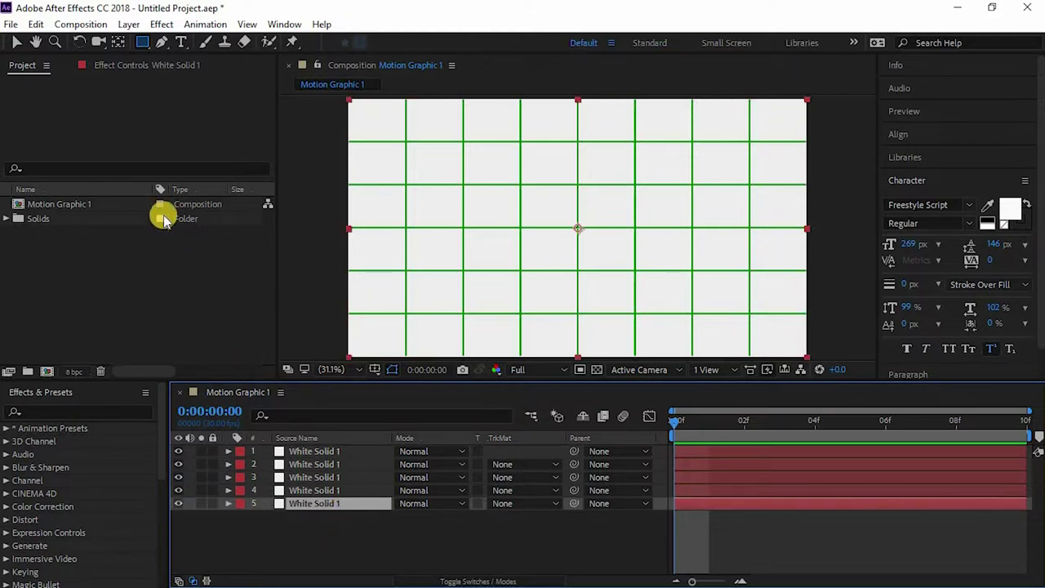
pyautogui.click(297, 451)
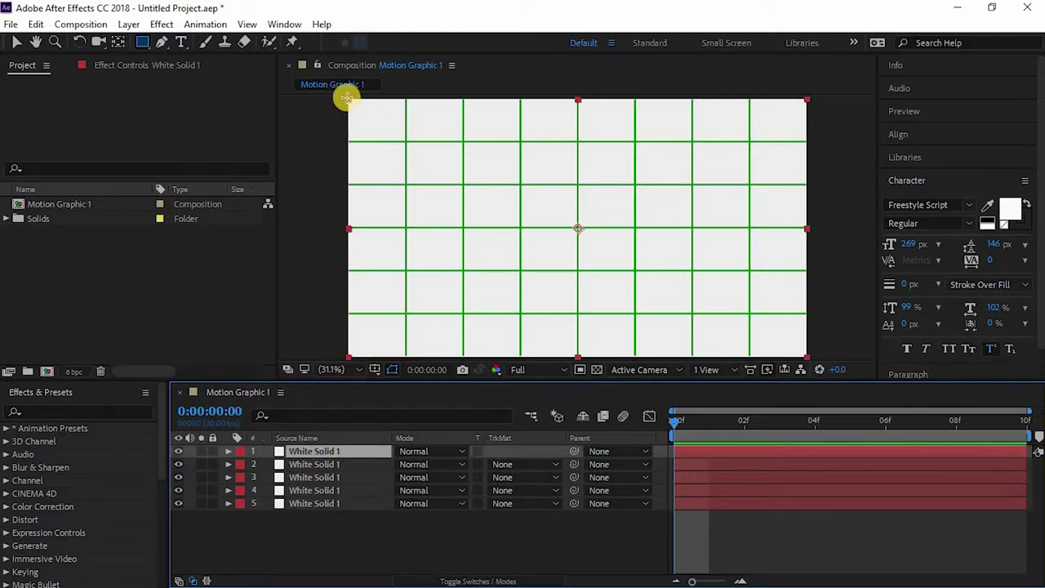
pyautogui.moveTo(347, 97); pyautogui.dragTo(810, 181)
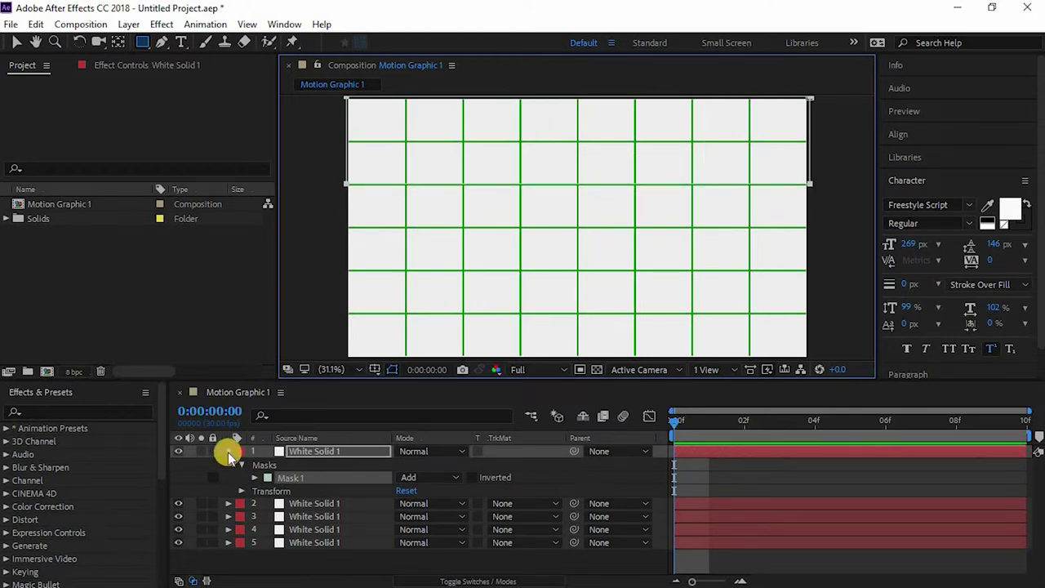
pyautogui.click(228, 453)
pyautogui.click(178, 503)
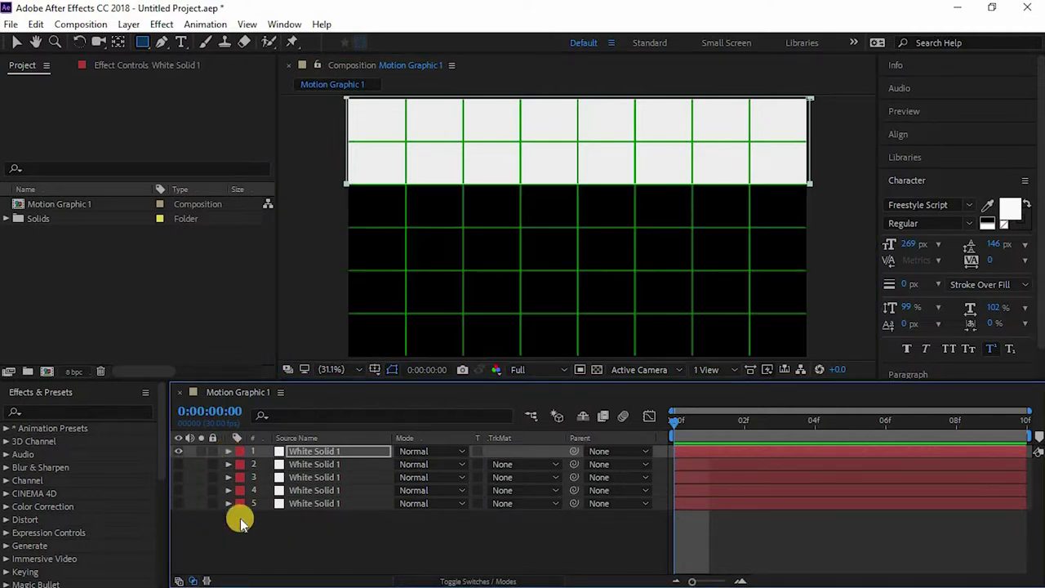
pyautogui.click(239, 522)
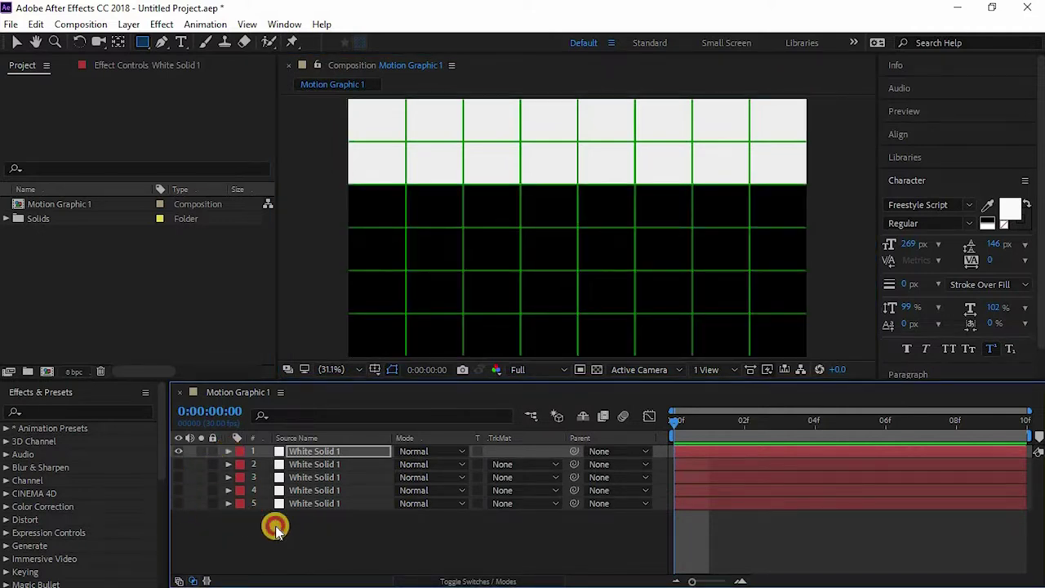
# Show the second solid and mask it to the first two grid columns below the upper band.
pyautogui.click(314, 464)
pyautogui.click(178, 464)
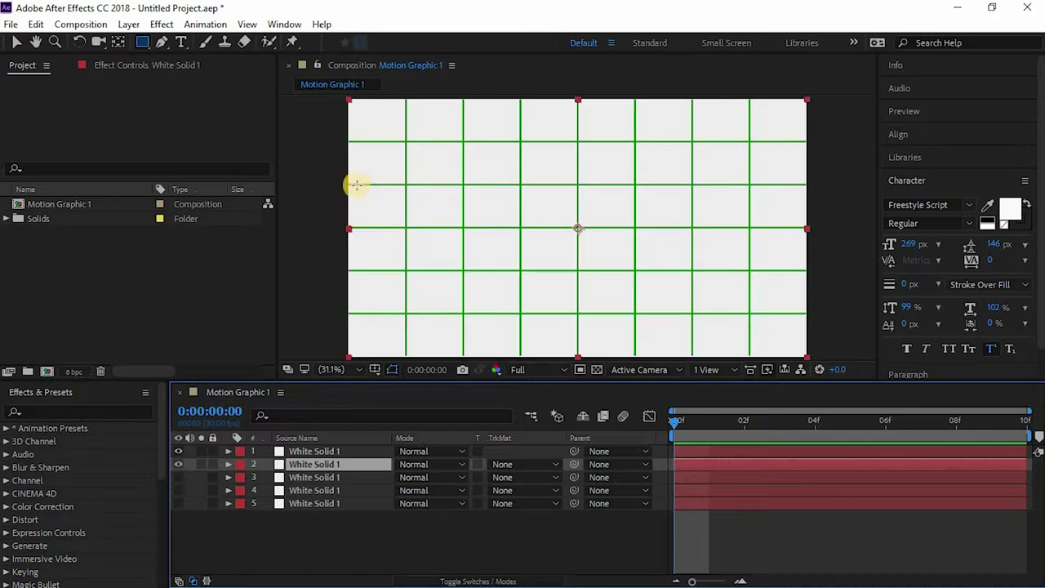
pyautogui.moveTo(346, 184); pyautogui.dragTo(460, 362)
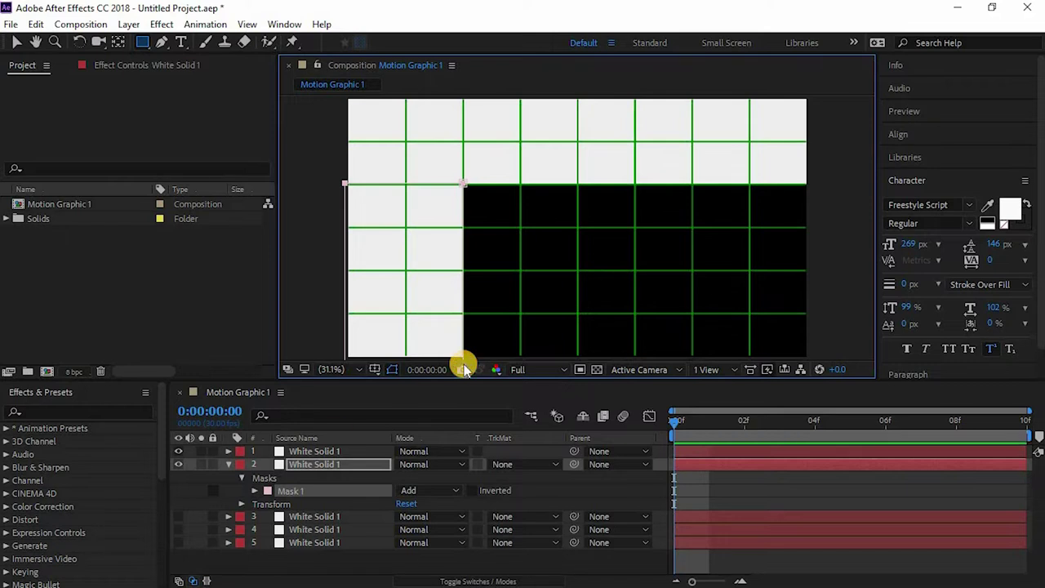
pyautogui.click(229, 464)
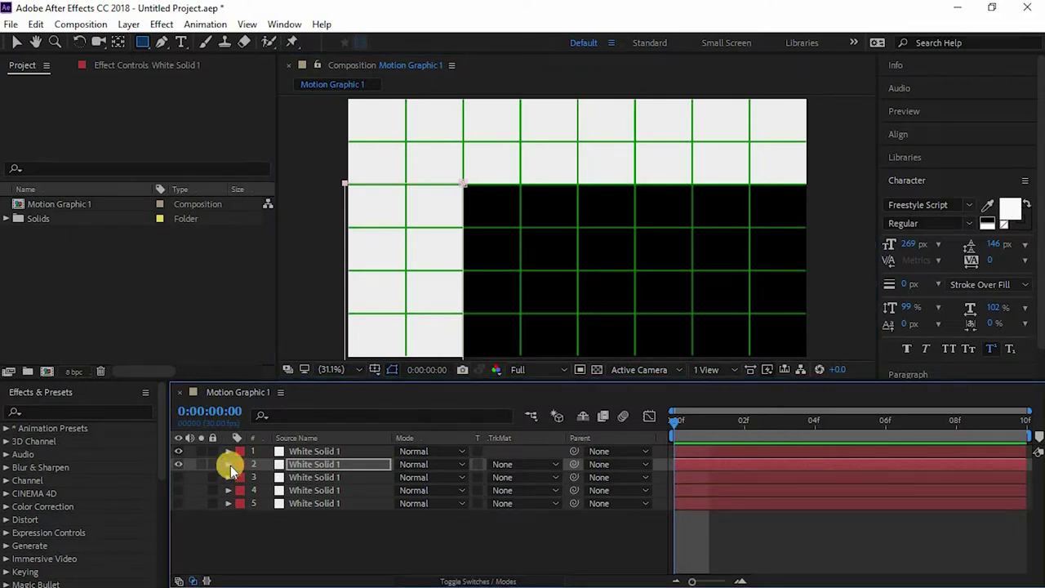
# Show the third solid and mask it to the third and fourth grid columns below the upper band.
pyautogui.click(178, 478)
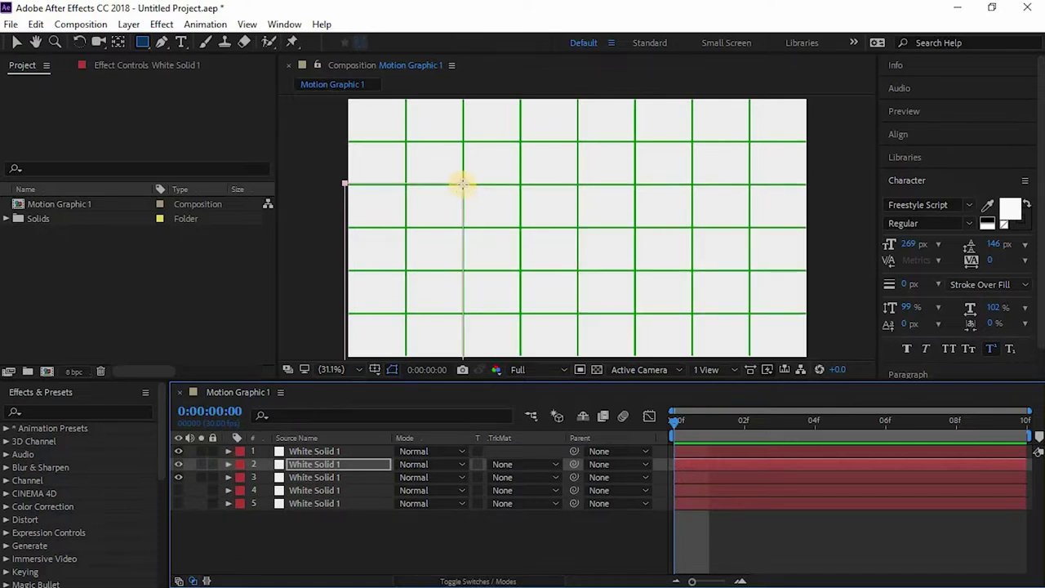
pyautogui.moveTo(462, 185); pyautogui.dragTo(527, 231)
pyautogui.hotkey('ctrl', 'z')
pyautogui.click(229, 465)
pyautogui.click(299, 478)
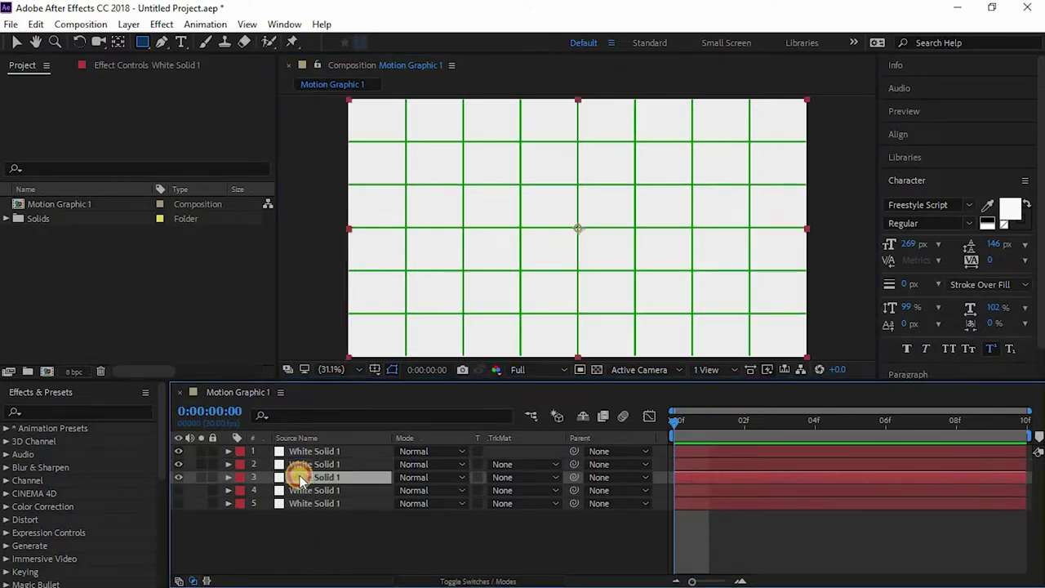
pyautogui.moveTo(463, 184); pyautogui.dragTo(577, 360)
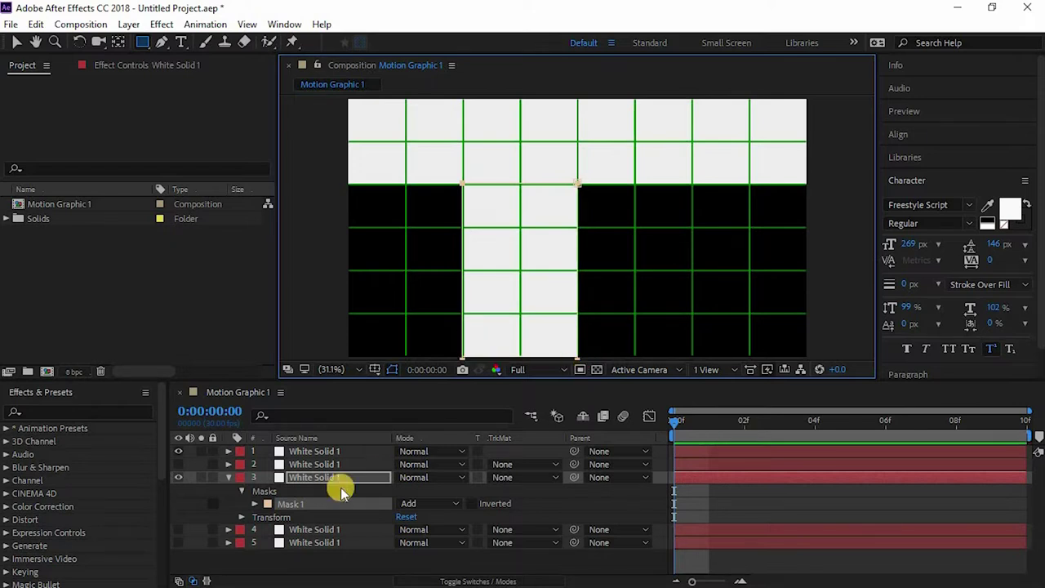
pyautogui.click(228, 478)
# Hide the second and third solids and show the fourth solid alongside the first.
pyautogui.click(178, 464)
pyautogui.click(179, 464)
pyautogui.click(179, 478)
pyautogui.click(179, 477)
pyautogui.click(268, 549)
pyautogui.click(179, 464)
pyautogui.click(178, 476)
pyautogui.click(178, 465)
pyautogui.click(178, 490)
pyautogui.click(178, 491)
pyautogui.click(178, 477)
pyautogui.click(178, 477)
pyautogui.click(178, 490)
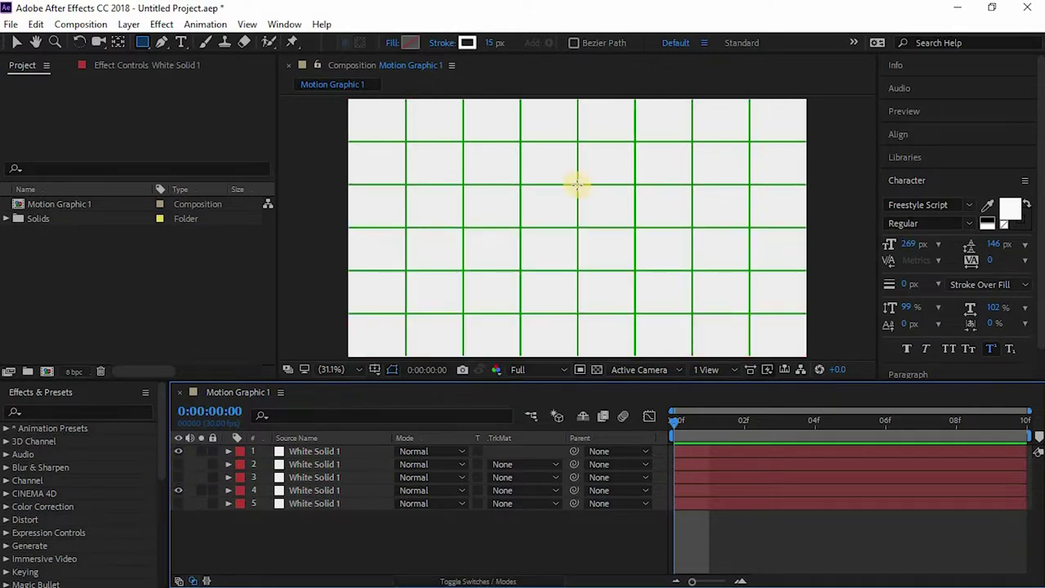
# Mask the fourth solid to the last four grid columns across the third and fourth rows.
pyautogui.moveTo(577, 185); pyautogui.dragTo(805, 270)
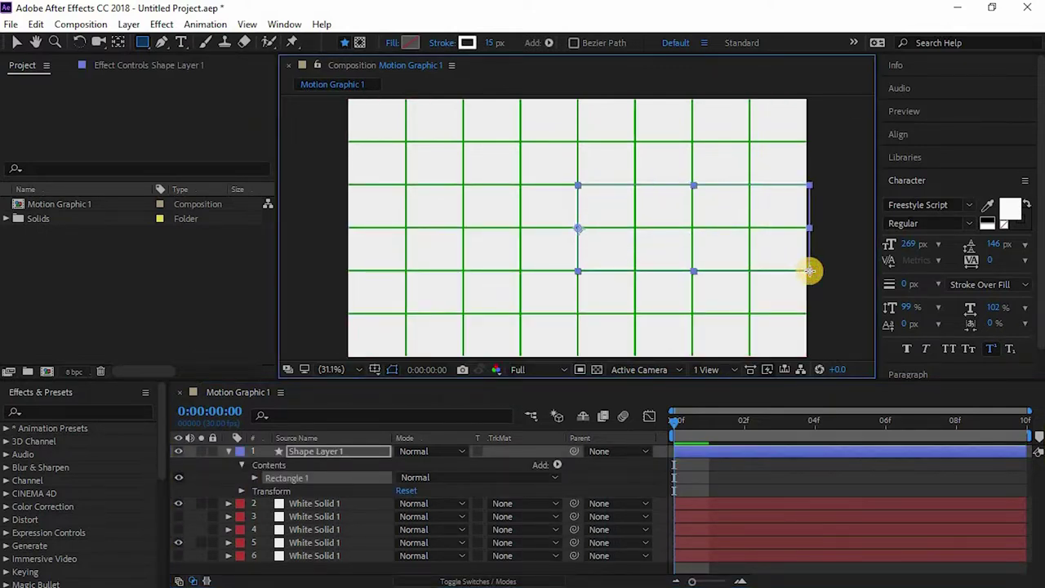
pyautogui.hotkey('ctrl', 'z')
pyautogui.click(178, 490)
pyautogui.click(178, 490)
pyautogui.moveTo(578, 184); pyautogui.dragTo(808, 270)
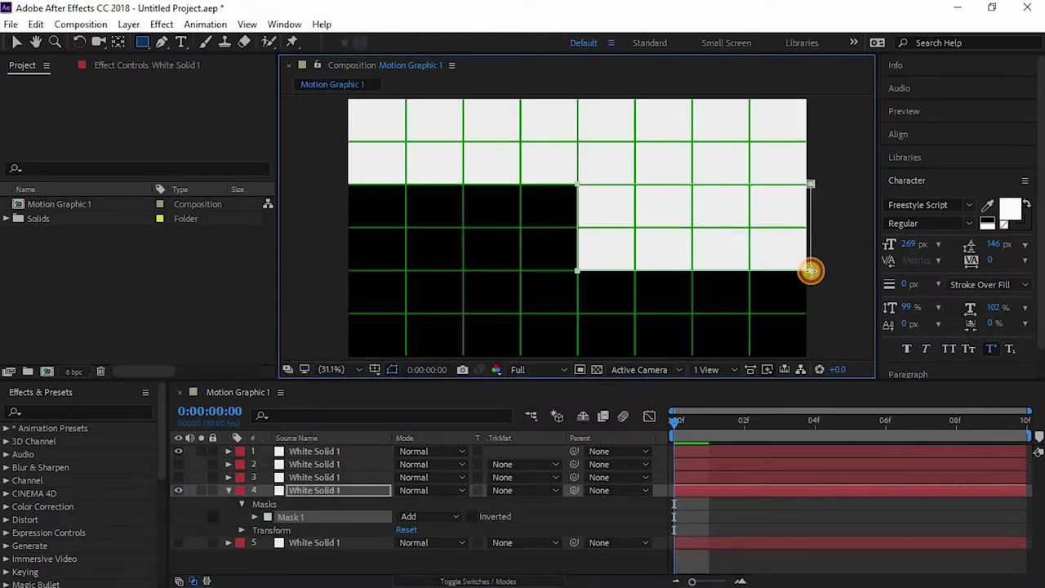
pyautogui.click(229, 491)
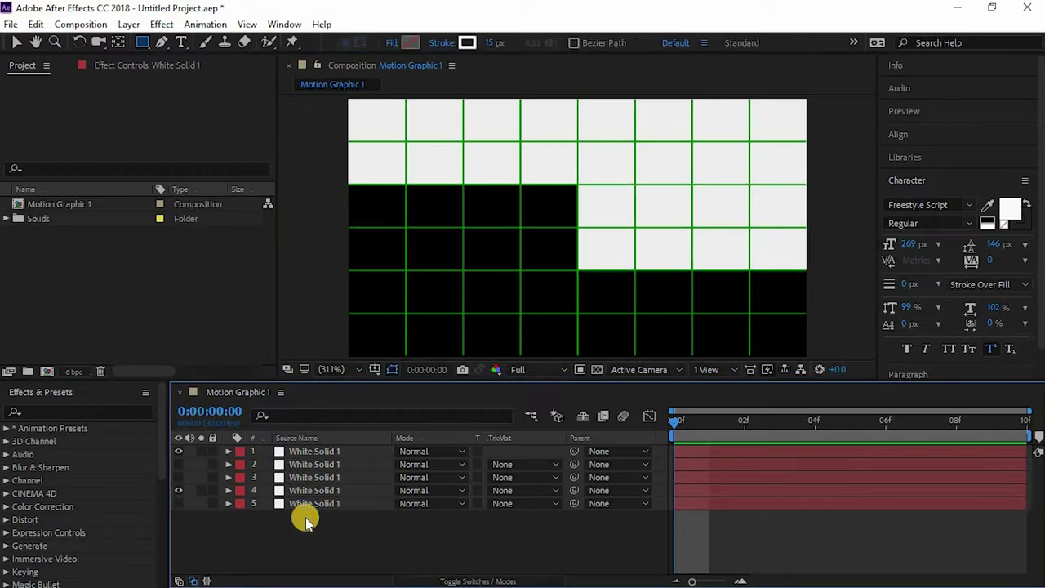
# Show the fifth solid in place of the fourth and mask it to the last four grid columns across the lowest two rows.
pyautogui.click(174, 502)
pyautogui.click(177, 490)
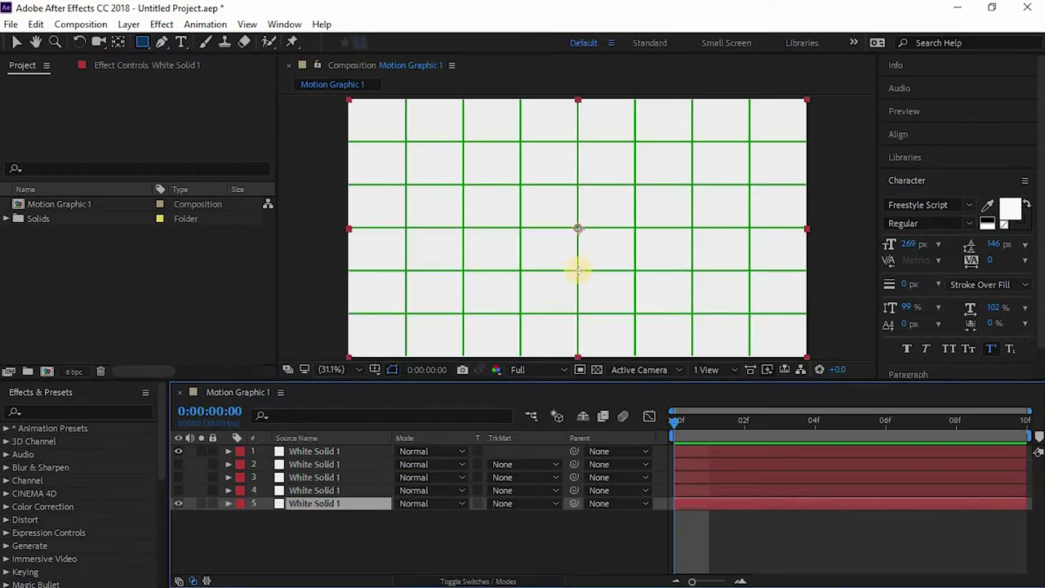
pyautogui.moveTo(577, 271); pyautogui.dragTo(814, 357)
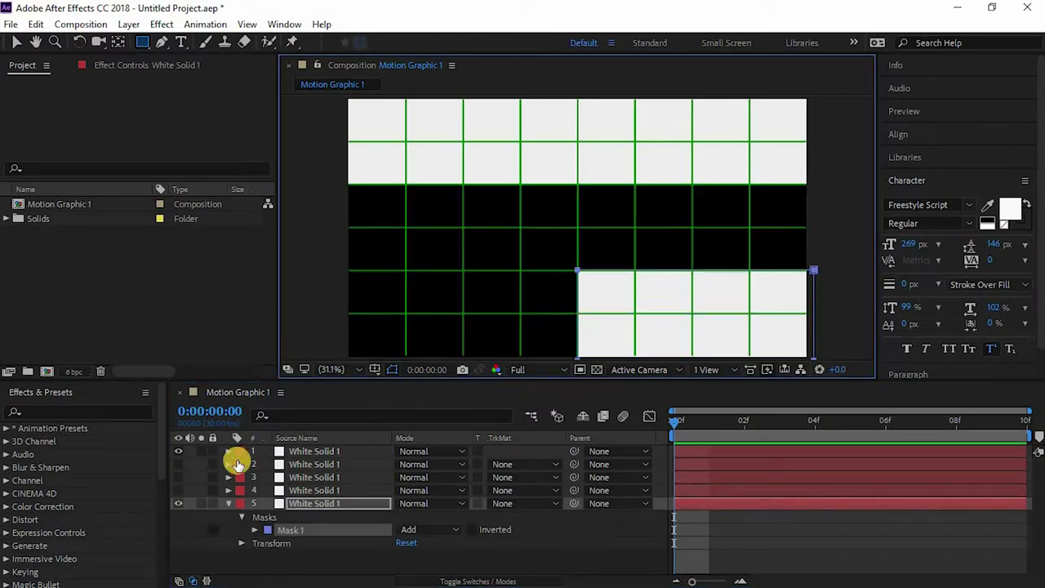
pyautogui.click(229, 503)
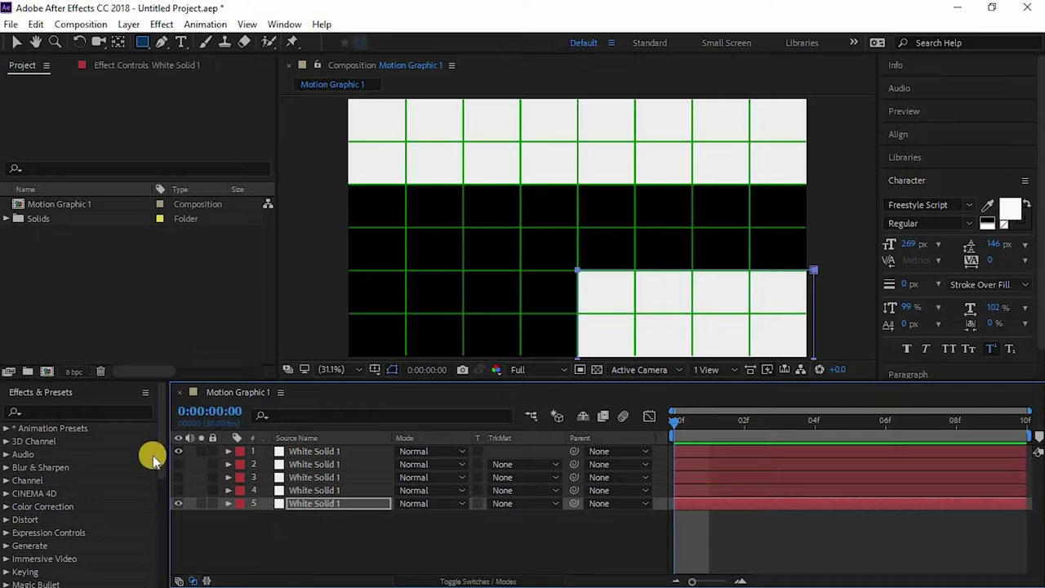
# Show all the hidden solids and apply the Fill effect to all five layers.
pyautogui.click(178, 490)
pyautogui.click(178, 477)
pyautogui.click(178, 464)
pyautogui.moveTo(333, 531); pyautogui.dragTo(286, 451)
pyautogui.click(71, 411)
pyautogui.write('fill')
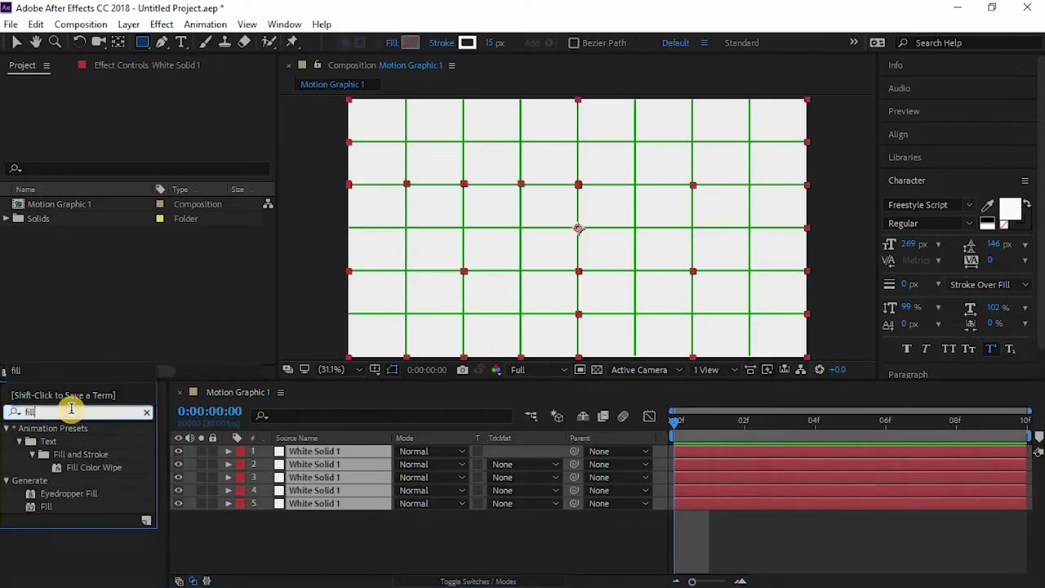
pyautogui.doubleClick(46, 508)
# Set the fifth solid's fill color to blue.
pyautogui.click(310, 503)
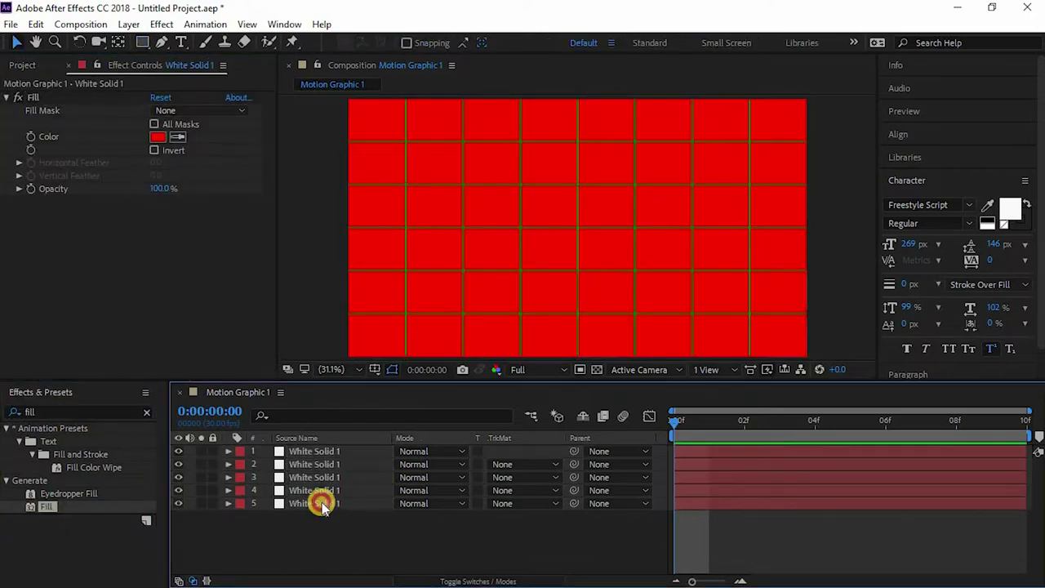
pyautogui.click(157, 136)
pyautogui.click(578, 397)
pyautogui.click(678, 338)
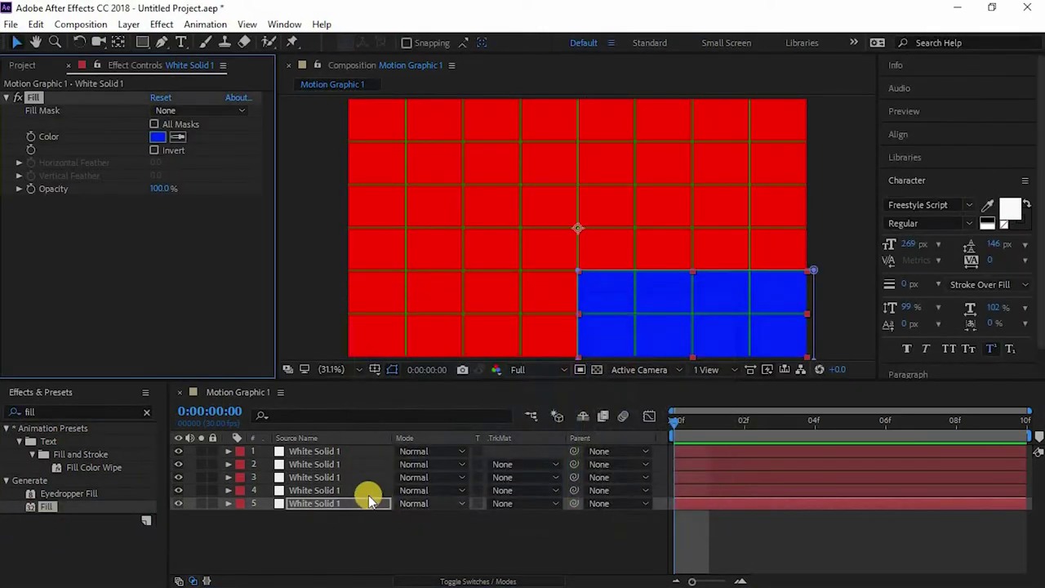
# Set the fourth solid's fill color to bright green, 24FF00.
pyautogui.click(367, 490)
pyautogui.click(160, 138)
pyautogui.click(578, 463)
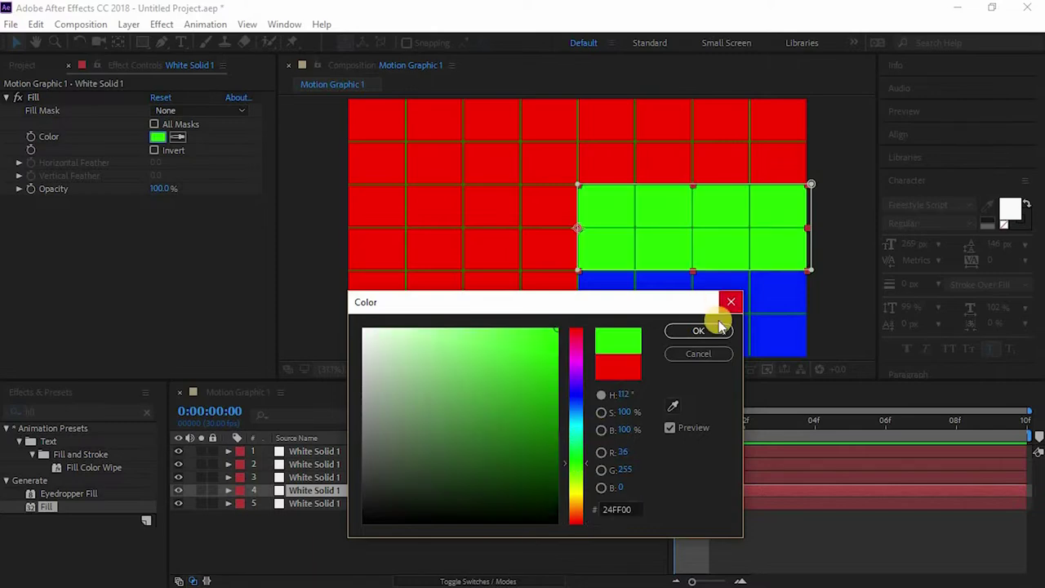
pyautogui.click(698, 330)
# Set the third solid's fill color to turquoise green.
pyautogui.click(367, 477)
pyautogui.click(158, 139)
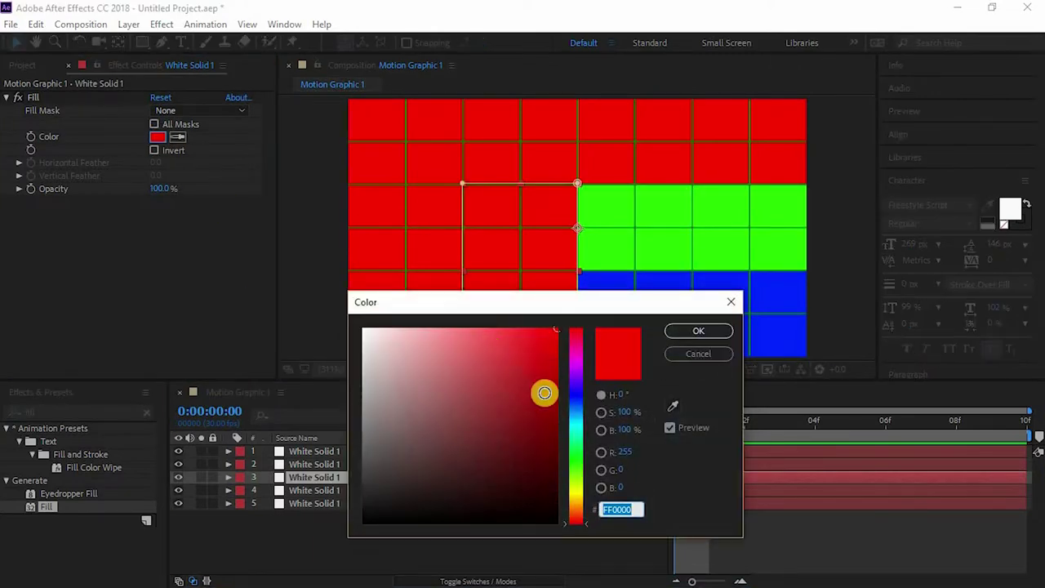
pyautogui.click(580, 447)
pyautogui.click(698, 331)
# Set the second solid's fill color to white and deselect the layers.
pyautogui.click(350, 464)
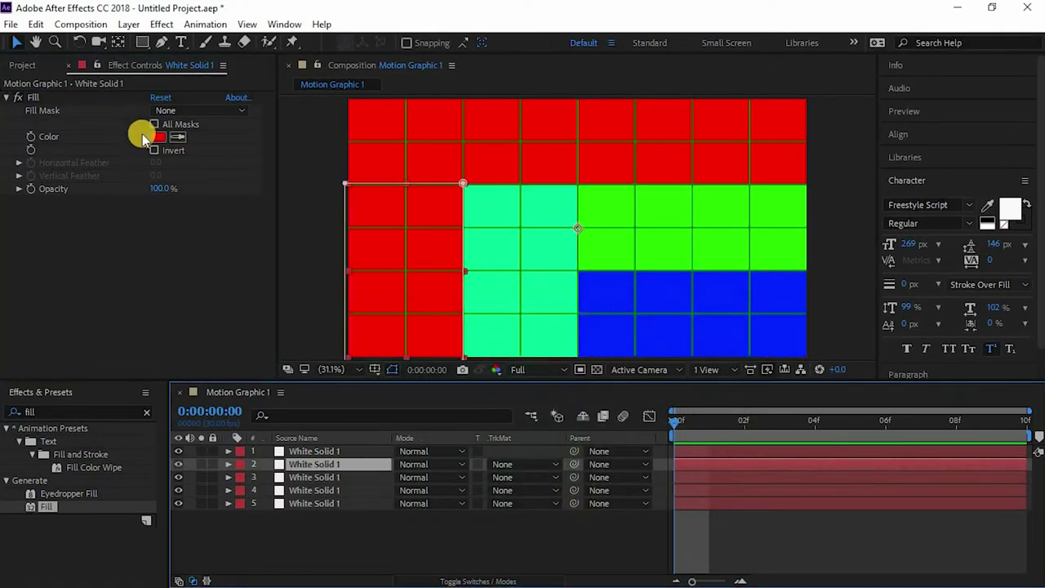
pyautogui.click(159, 137)
pyautogui.moveTo(415, 364); pyautogui.dragTo(302, 581)
pyautogui.moveTo(432, 392); pyautogui.dragTo(351, 319)
pyautogui.click(684, 332)
pyautogui.click(308, 550)
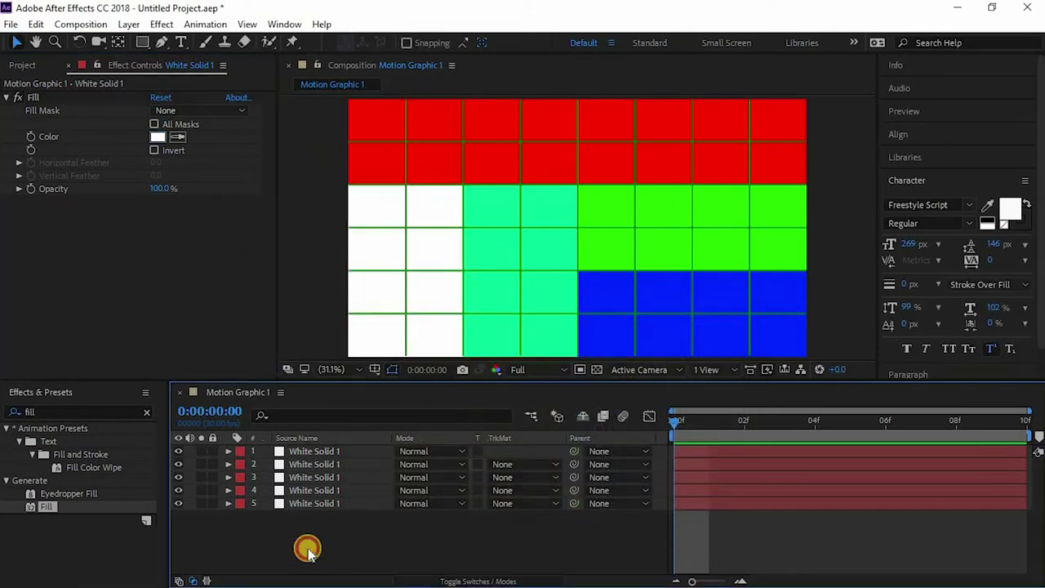
# Turn off the composition's grid overlay and hide the second to fifth solids.
pyautogui.click(384, 371)
pyautogui.click(396, 404)
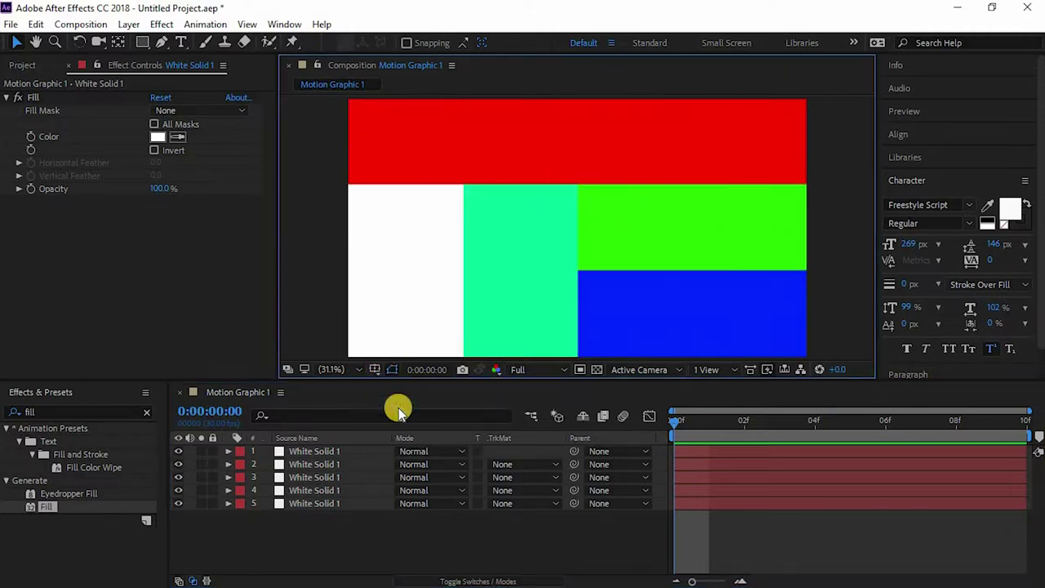
pyautogui.moveTo(233, 539); pyautogui.dragTo(233, 459)
pyautogui.click(178, 464)
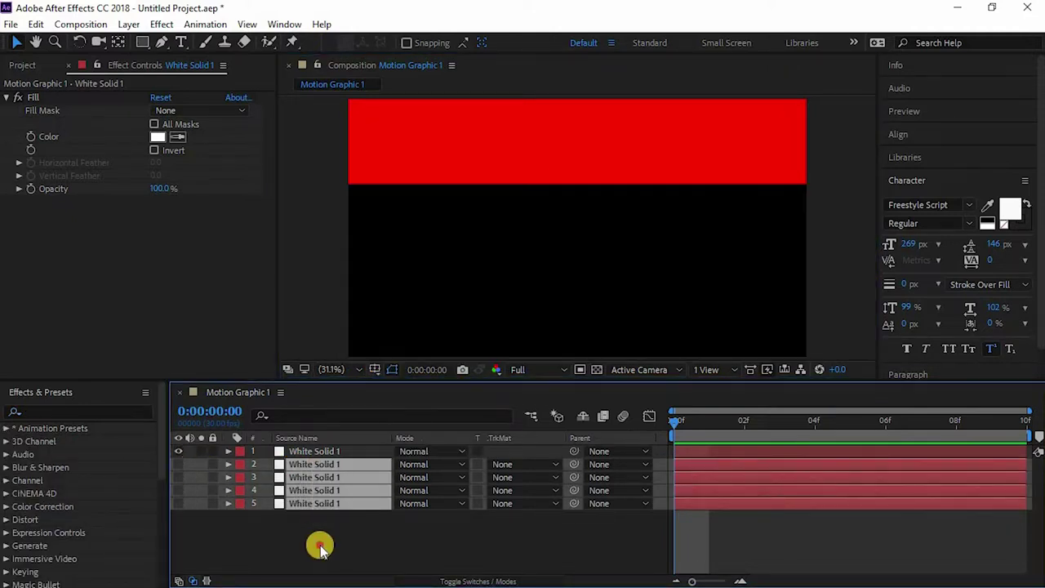
pyautogui.click(319, 544)
# Apply Linear Wipe to the red first solid with a -90° wipe angle and animate its transition completion over the first second.
pyautogui.click(343, 451)
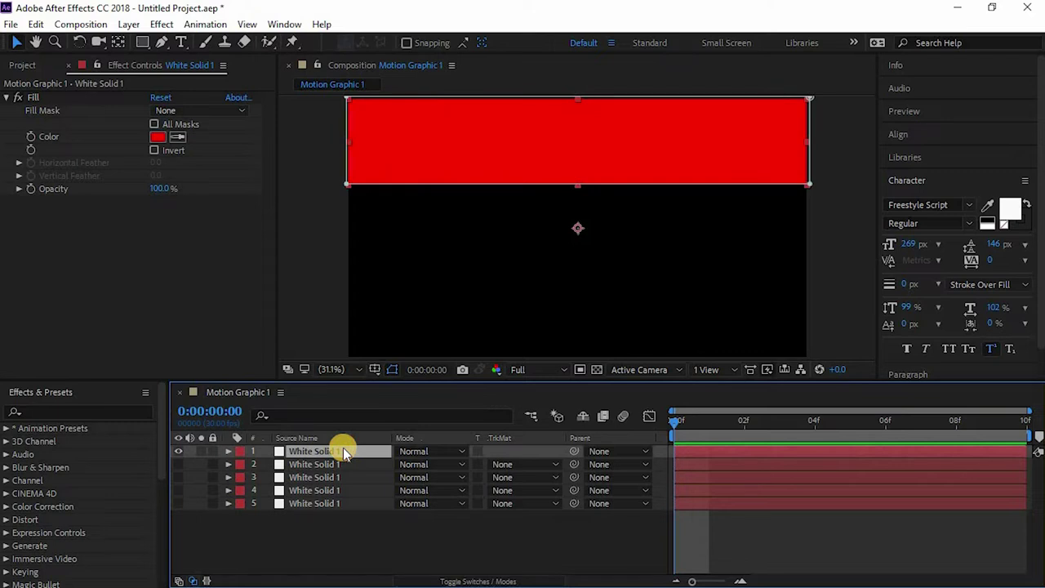
pyautogui.click(64, 412)
pyautogui.write('lin')
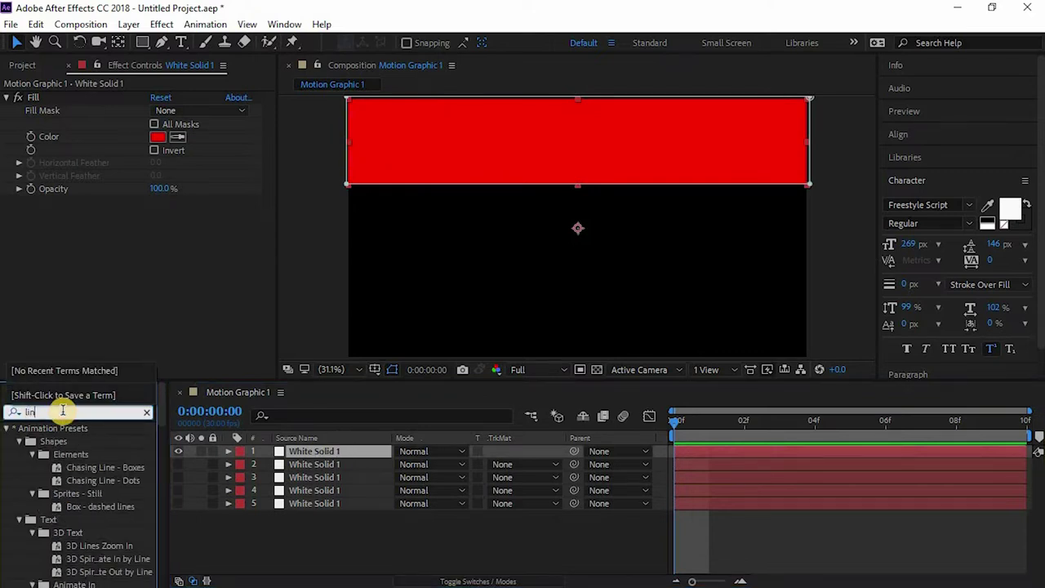
pyautogui.write('ear')
pyautogui.moveTo(75, 454); pyautogui.dragTo(277, 456)
pyautogui.moveTo(139, 215); pyautogui.dragTo(196, 227)
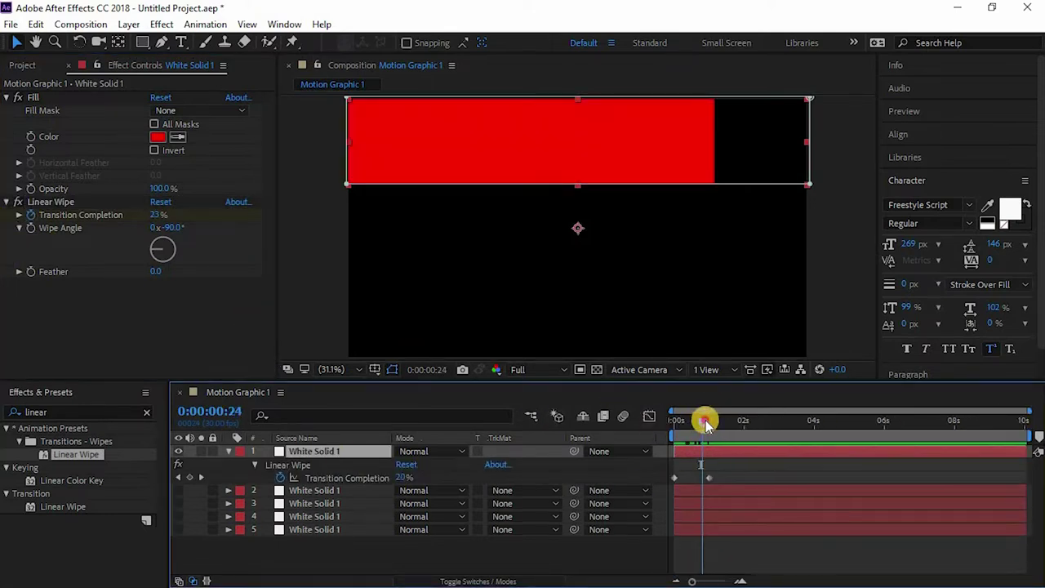
# Move the red first solid's ending Transition Completion keyframe to 0:00:00:15 and collapse its properties.
pyautogui.moveTo(704, 419)
pyautogui.mouseDown()
pyautogui.moveTo(710, 426)
pyautogui.moveTo(694, 431)
pyautogui.mouseUp()
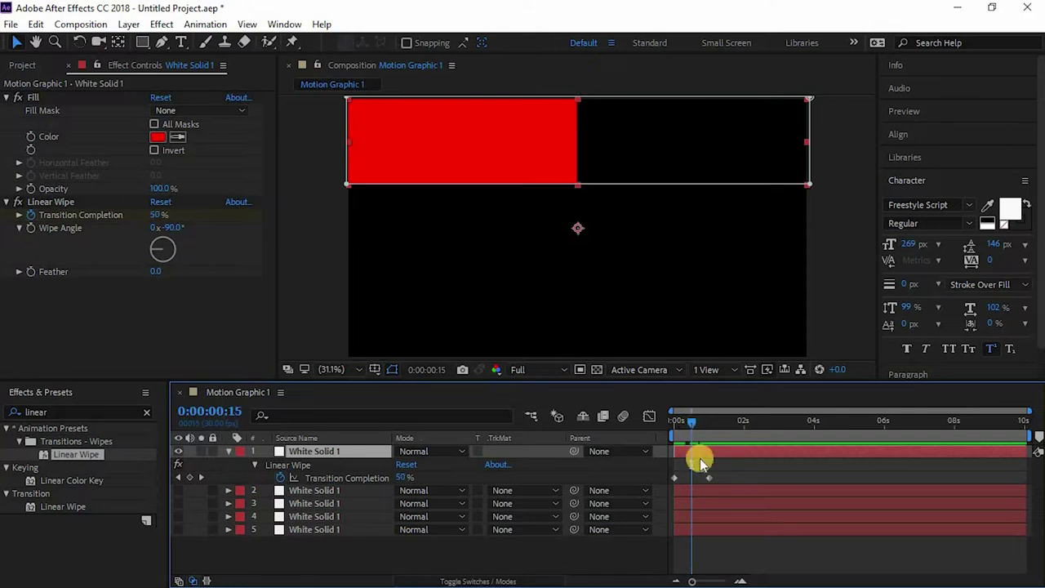
pyautogui.moveTo(707, 478); pyautogui.dragTo(693, 478)
pyautogui.click(227, 452)
# Show the second solid and apply Linear Wipe at a 0° angle, animating transition completion from 100% at 0:00:00:15 to 0% at 0:00:01:00.
pyautogui.click(178, 463)
pyautogui.click(304, 464)
pyautogui.moveTo(63, 506); pyautogui.dragTo(306, 464)
pyautogui.moveTo(153, 215); pyautogui.dragTo(226, 215)
pyautogui.click(172, 228)
pyautogui.write('0')
pyautogui.press('Return')
pyautogui.click(31, 215)
pyautogui.moveTo(692, 427); pyautogui.dragTo(709, 431)
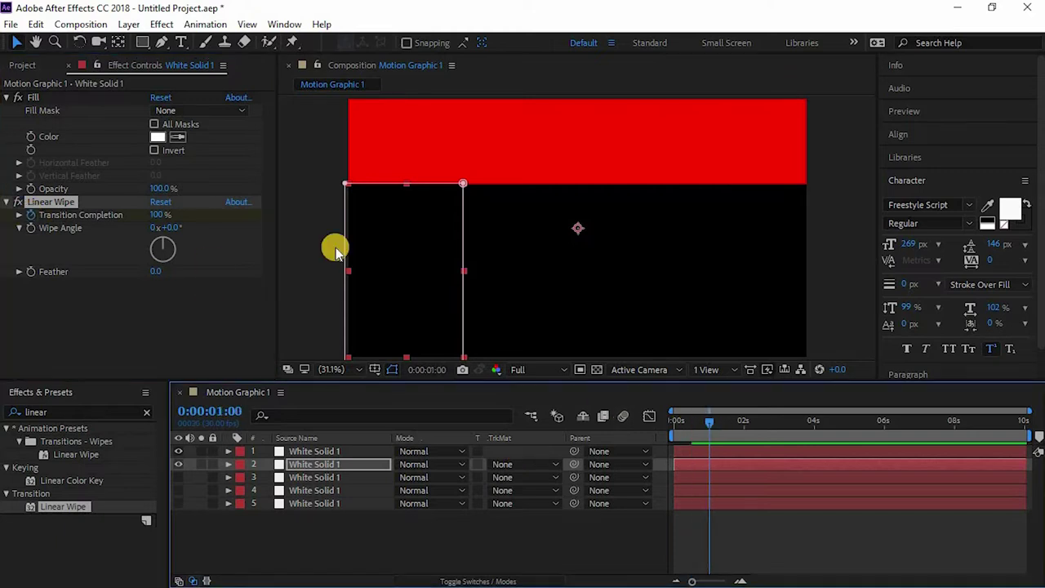
# Show the third solid and give it a copy of the second solid's animated Linear Wipe at 0:00:01:00, replacing its default Linear Wipe.
pyautogui.click(178, 477)
pyautogui.click(302, 475)
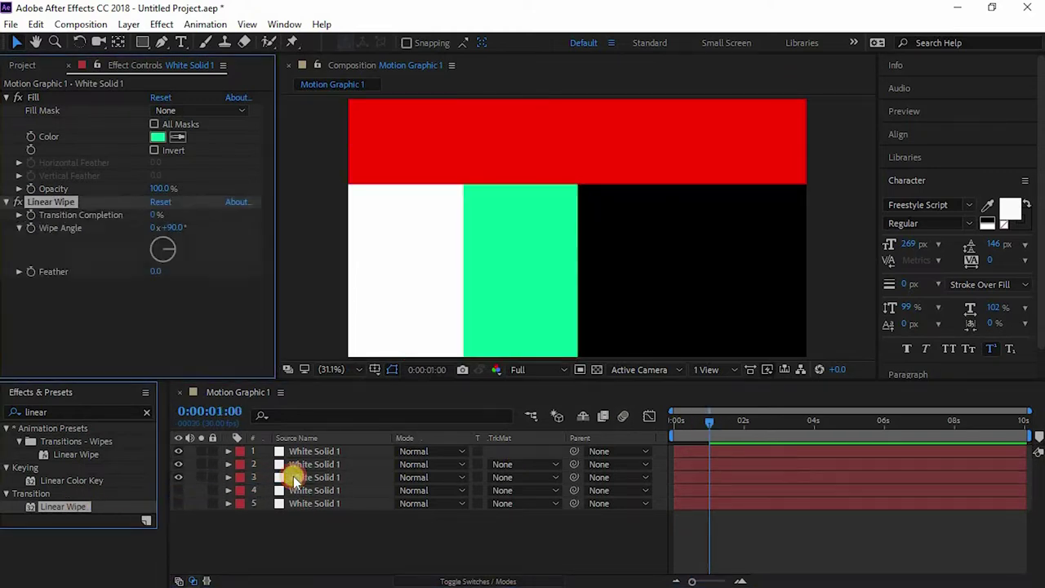
pyautogui.click(306, 466)
pyautogui.press('u')
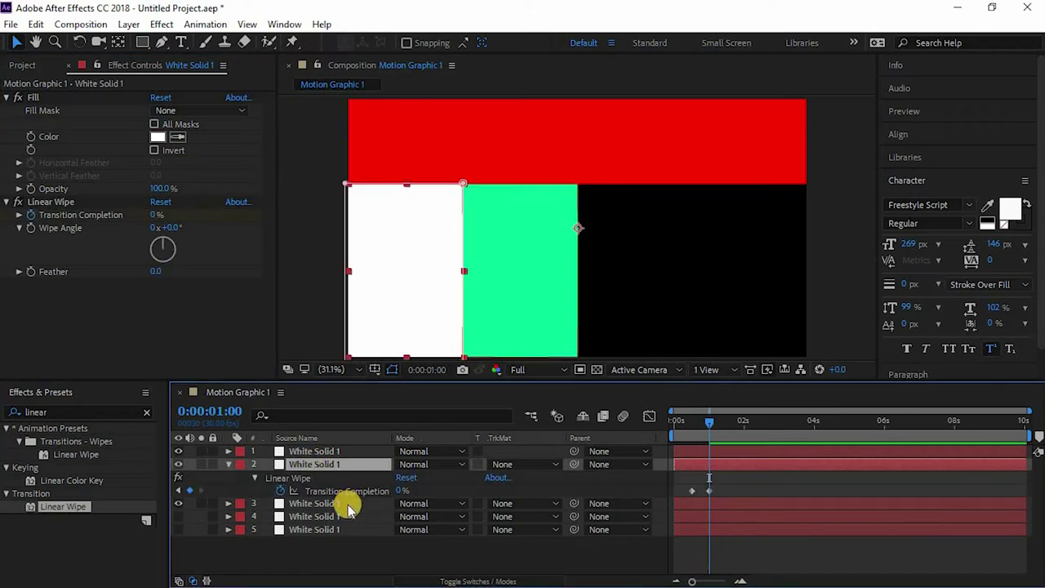
pyautogui.click(57, 203)
pyautogui.hotkey('ctrl', 'c')
pyautogui.click(332, 503)
pyautogui.click(66, 202)
pyautogui.press('Delete')
pyautogui.hotkey('ctrl', 'v')
pyautogui.click(332, 505)
pyautogui.press('u')
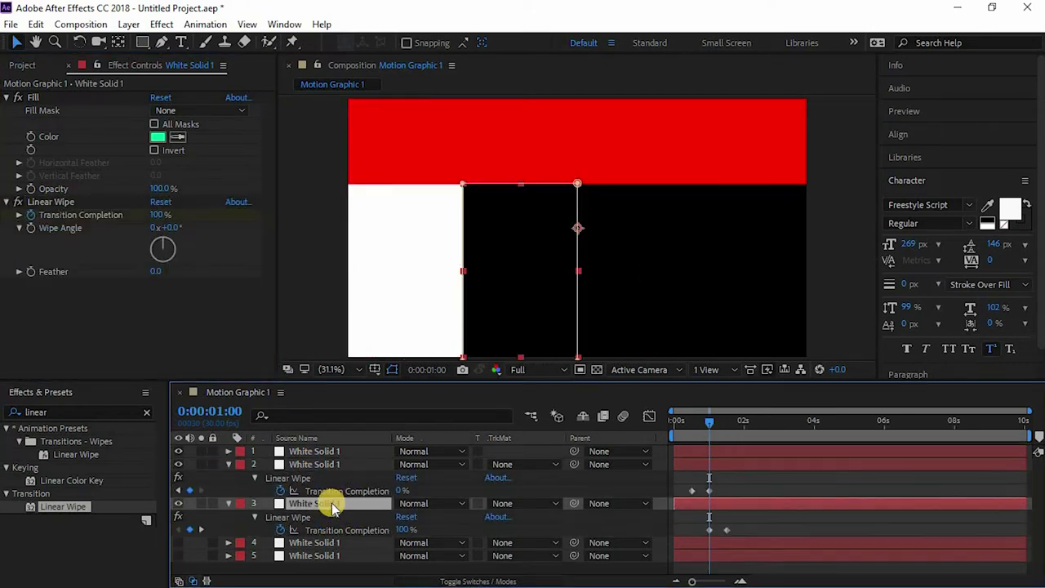
# Collapse the layer properties, show the fourth solid and paste the animated Linear Wipe onto it at 0:00:01:15.
pyautogui.moveTo(710, 420); pyautogui.dragTo(729, 423)
pyautogui.click(228, 504)
pyautogui.click(228, 465)
pyautogui.click(179, 491)
pyautogui.click(341, 493)
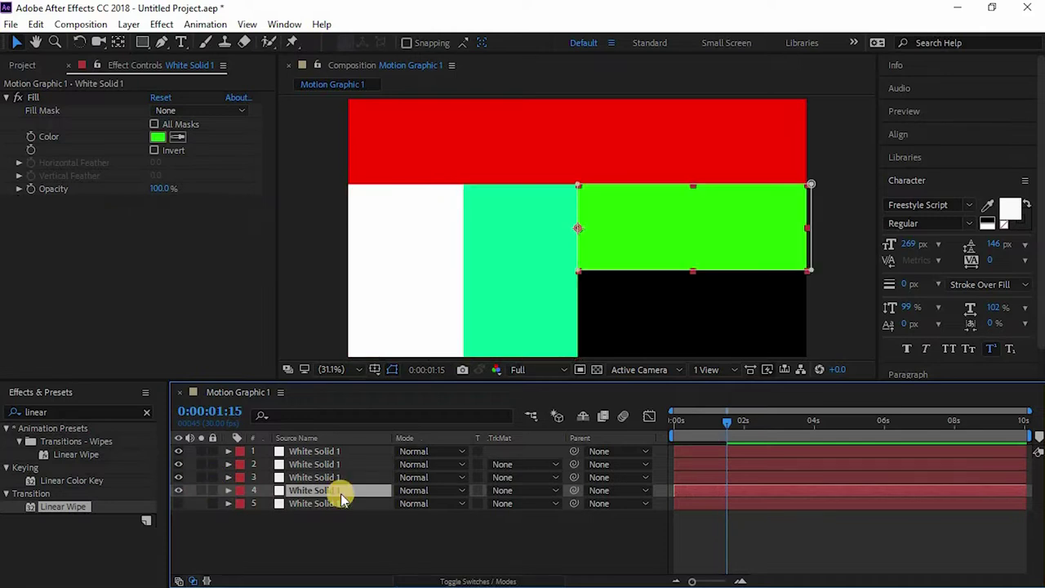
pyautogui.hotkey('ctrl', 'v')
# Set the fourth solid's wipe angle to 90°, advance to 0:00:02:00 and reveal its keyframes.
pyautogui.moveTo(175, 228); pyautogui.dragTo(198, 229)
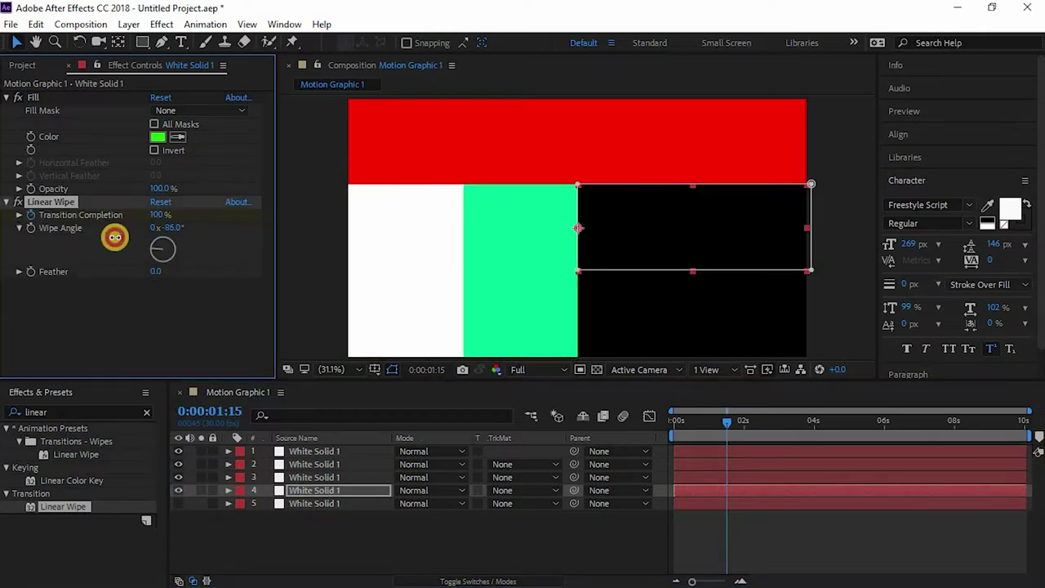
pyautogui.press('space')
pyautogui.moveTo(732, 423); pyautogui.dragTo(746, 431)
pyautogui.click(173, 228)
pyautogui.write('90')
pyautogui.click(156, 347)
pyautogui.press('u')
# Paste the Linear Wipe onto the fifth solid at 0:00:02:00 with a 90° wipe angle, and set the fourth solid's wipe angle to -90°.
pyautogui.click(311, 530)
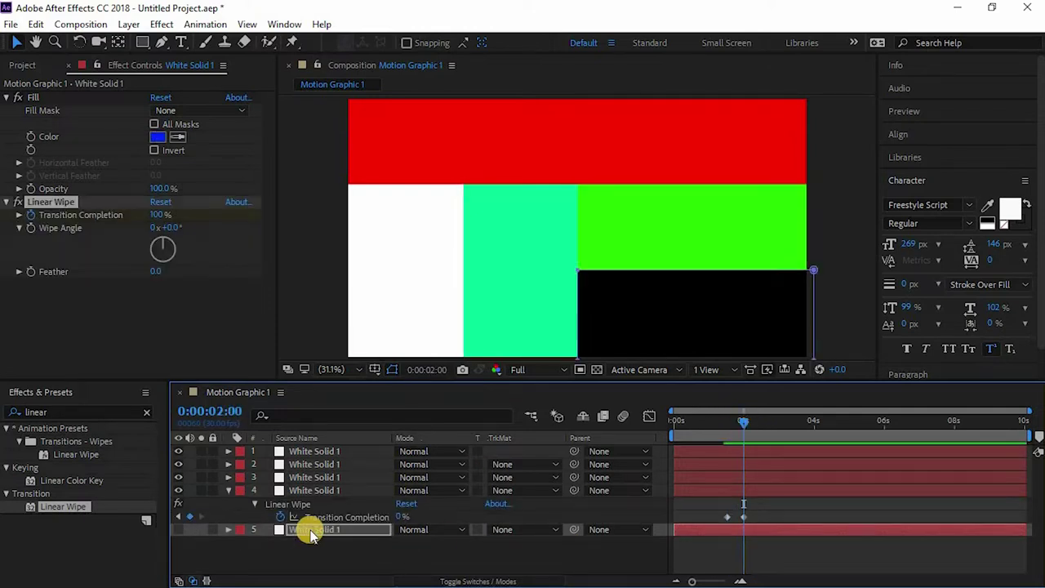
pyautogui.click(168, 228)
pyautogui.click(314, 490)
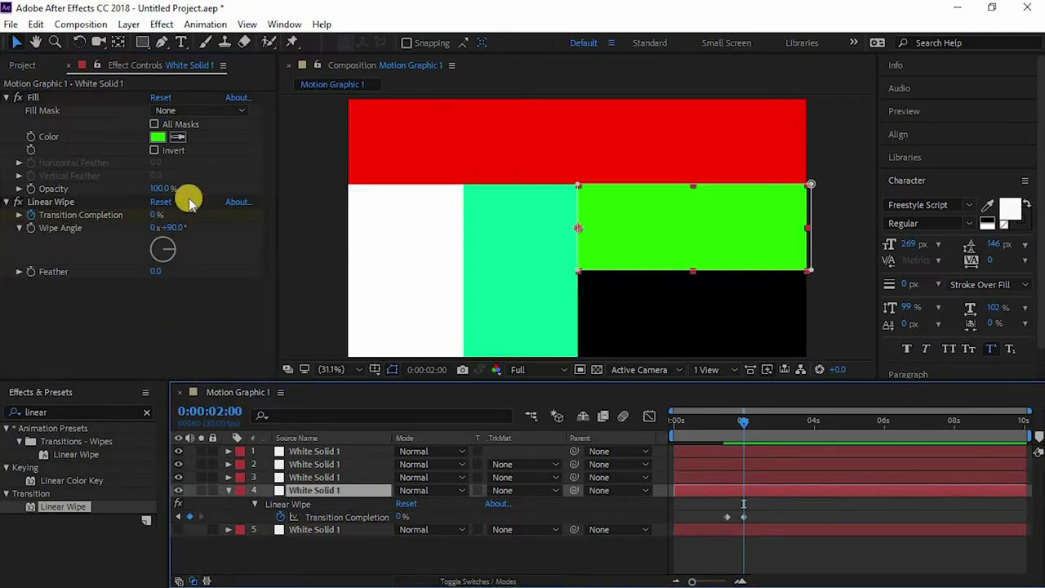
pyautogui.click(170, 228)
pyautogui.moveTo(744, 423); pyautogui.dragTo(650, 422)
pyautogui.press('space')
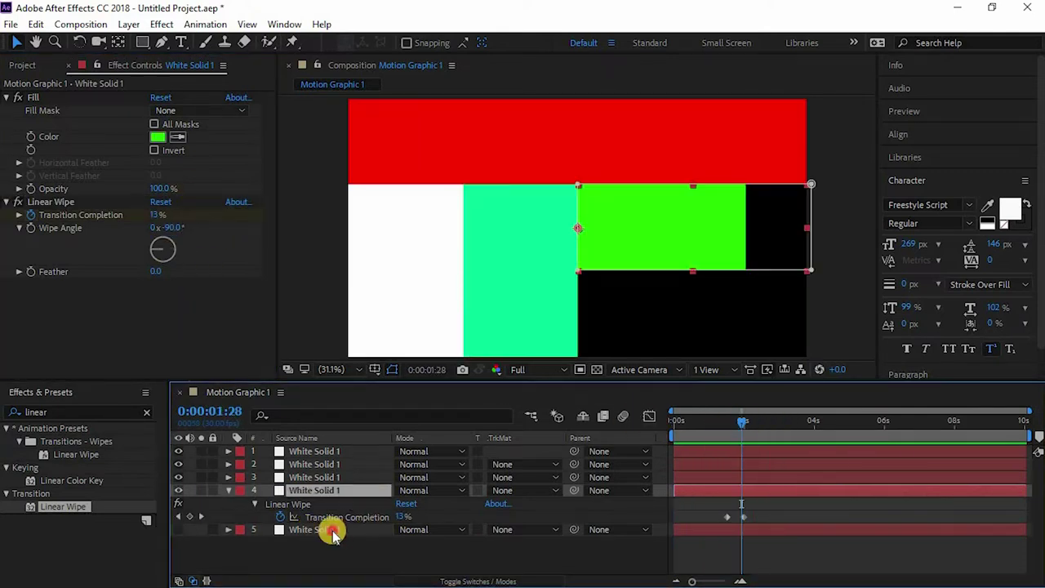
pyautogui.click(741, 422)
# Show the fifth solid, play the animation from the start and collapse the fourth solid's properties.
pyautogui.click(178, 529)
pyautogui.click(331, 530)
pyautogui.moveTo(743, 422); pyautogui.dragTo(592, 443)
pyautogui.press('space')
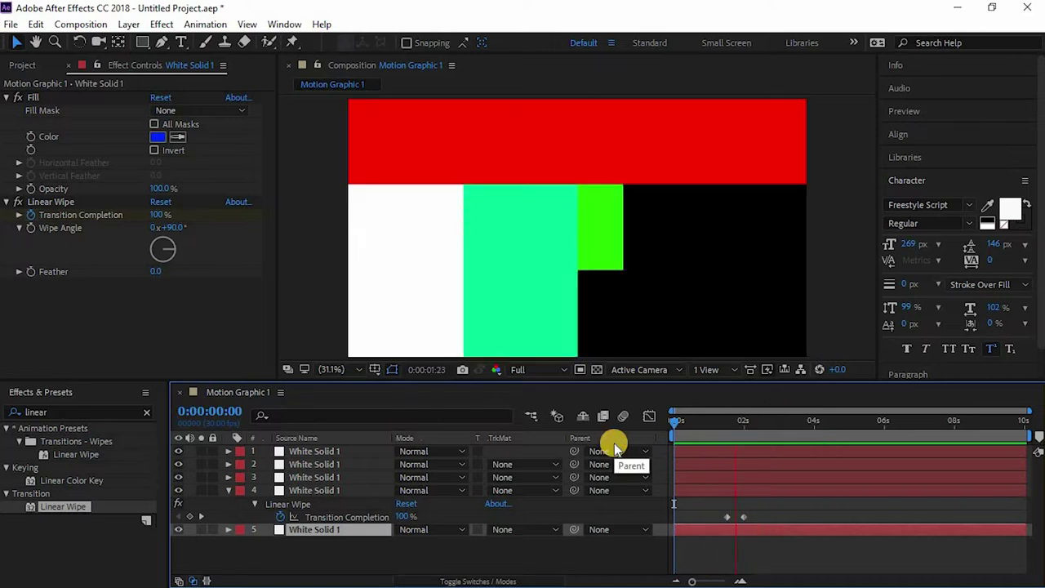
pyautogui.moveTo(729, 420); pyautogui.dragTo(767, 435)
pyautogui.click(228, 490)
pyautogui.click(280, 540)
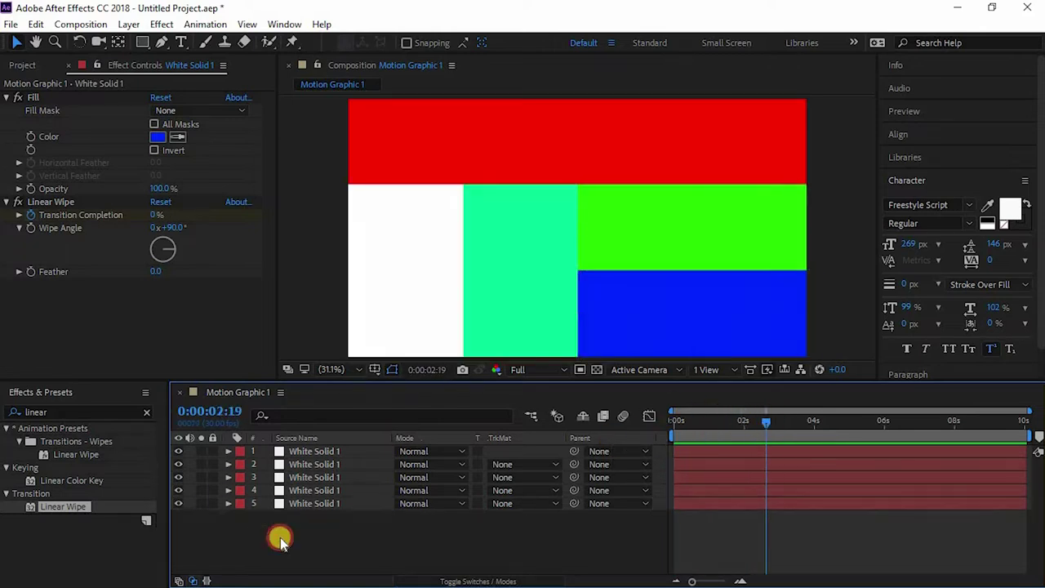
pyautogui.click(308, 453)
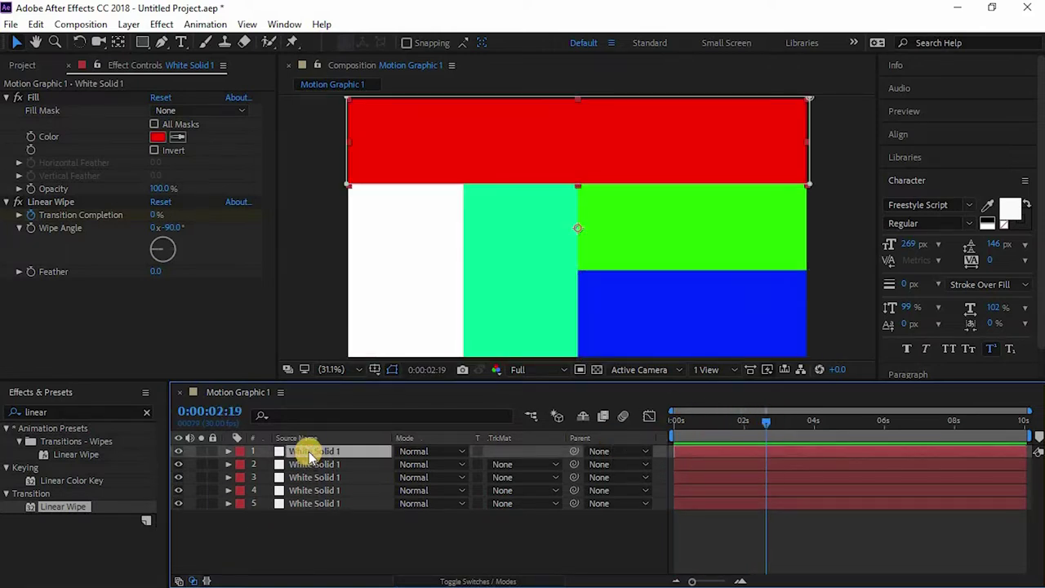
pyautogui.click(178, 453)
pyautogui.click(178, 452)
pyautogui.click(329, 553)
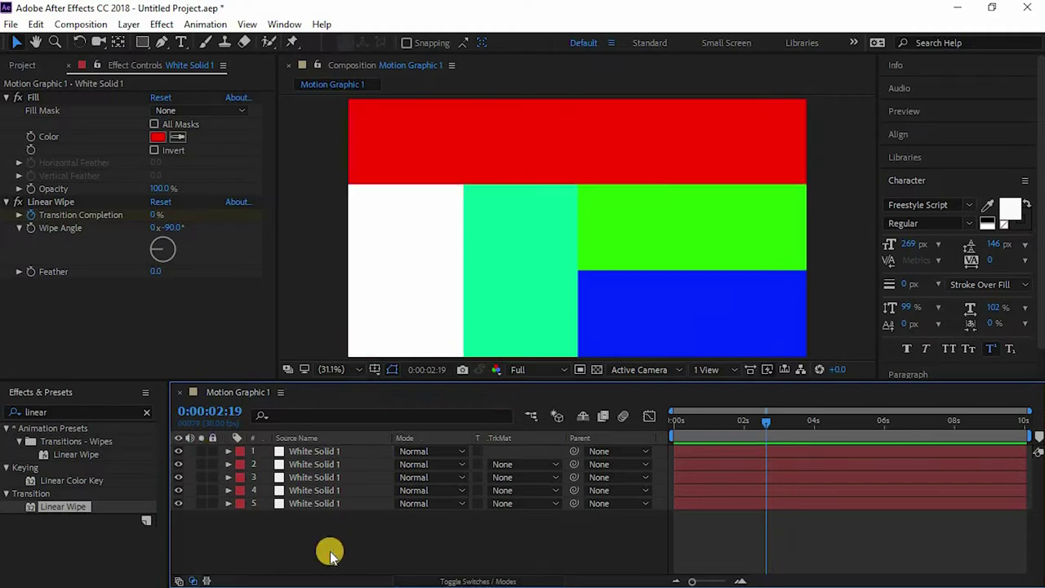
# Change the red first solid's fill color to the medium blue 0187BE.
pyautogui.click(320, 452)
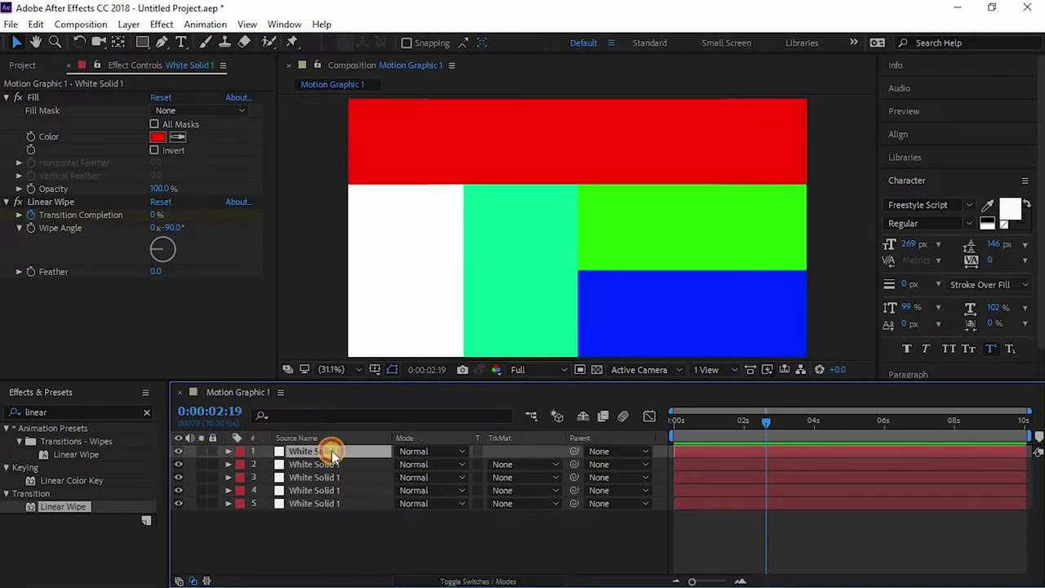
pyautogui.click(156, 137)
pyautogui.moveTo(579, 518); pyautogui.dragTo(574, 385)
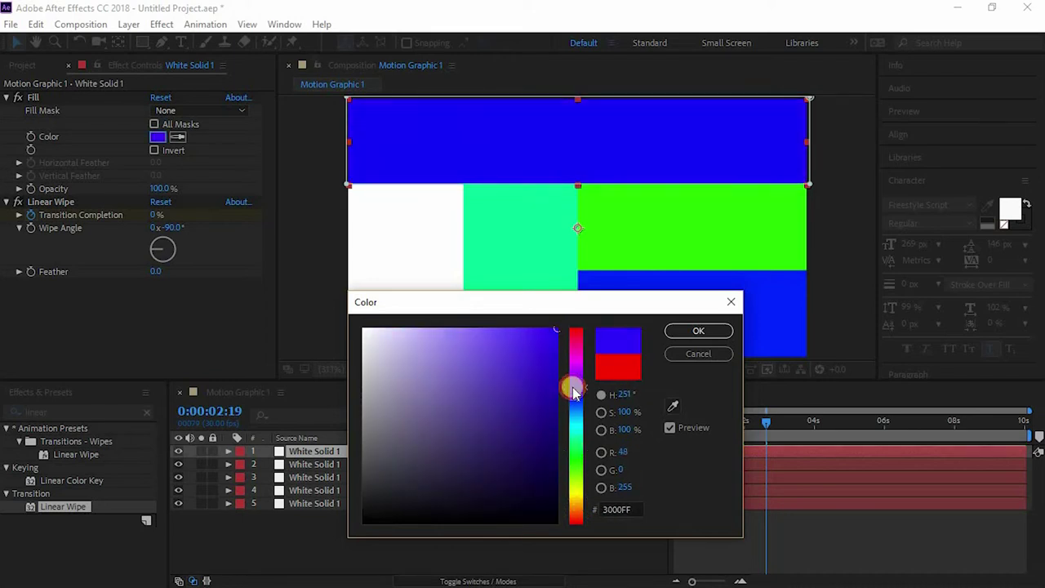
pyautogui.moveTo(556, 427); pyautogui.dragTo(515, 329)
pyautogui.moveTo(575, 392)
pyautogui.mouseDown()
pyautogui.moveTo(576, 401)
pyautogui.moveTo(555, 354)
pyautogui.moveTo(560, 378)
pyautogui.mouseUp()
pyautogui.moveTo(574, 341)
pyautogui.mouseDown()
pyautogui.moveTo(575, 454)
pyautogui.moveTo(574, 420)
pyautogui.mouseUp()
pyautogui.click(677, 333)
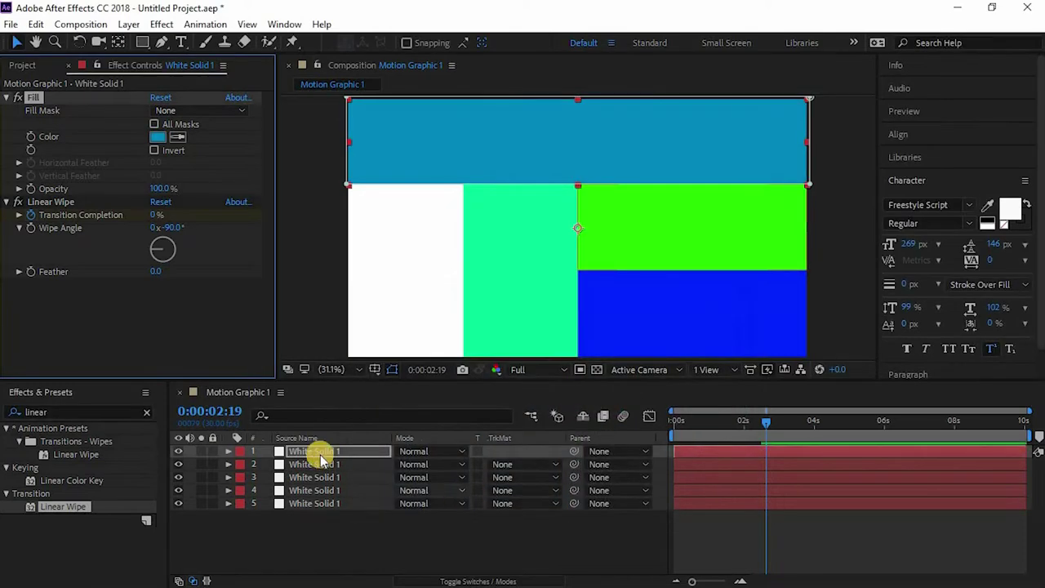
pyautogui.click(315, 464)
pyautogui.click(154, 136)
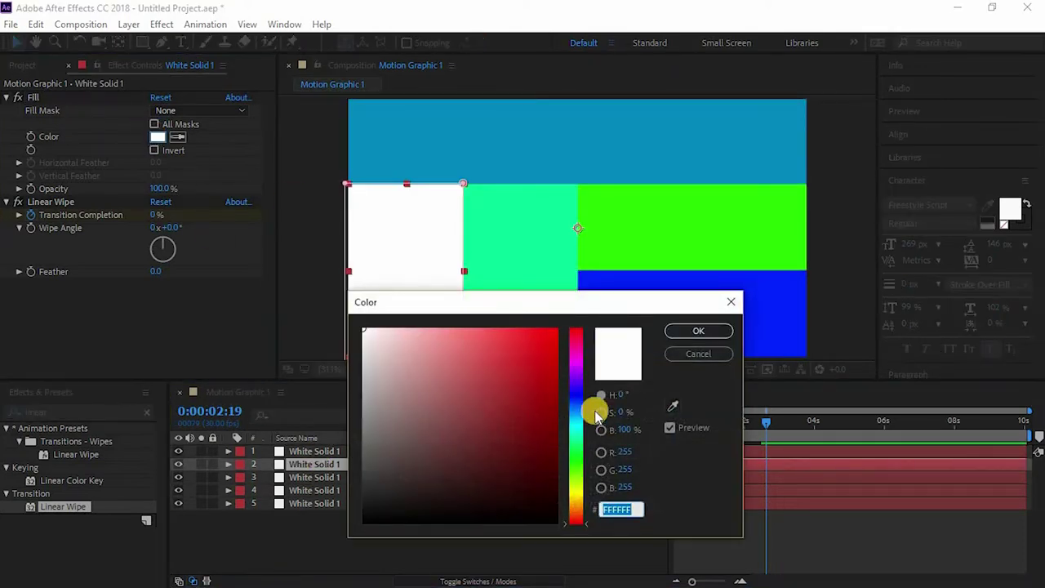
pyautogui.click(684, 356)
# Copy the first solid's fill color 0187BE to the second solid and darken it to a deeper blue.
pyautogui.click(318, 451)
pyautogui.click(158, 138)
pyautogui.click(698, 334)
pyautogui.click(335, 467)
pyautogui.click(158, 136)
pyautogui.hotkey('ctrl', 'v')
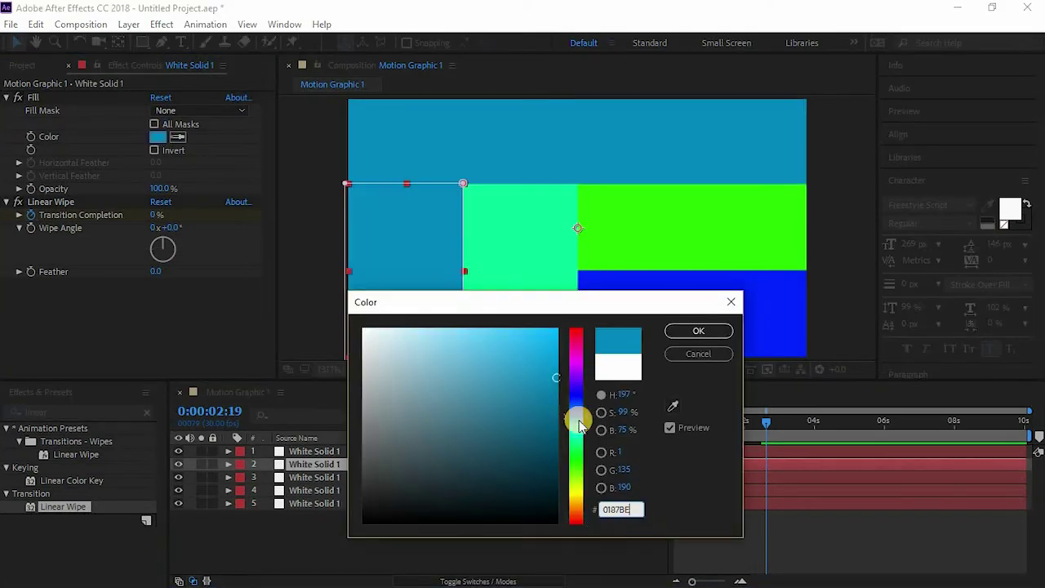
pyautogui.click(557, 424)
pyautogui.click(698, 331)
# Paste the blue 0187BE into the third solid's fill color and darken it to a very dark blue.
pyautogui.click(315, 476)
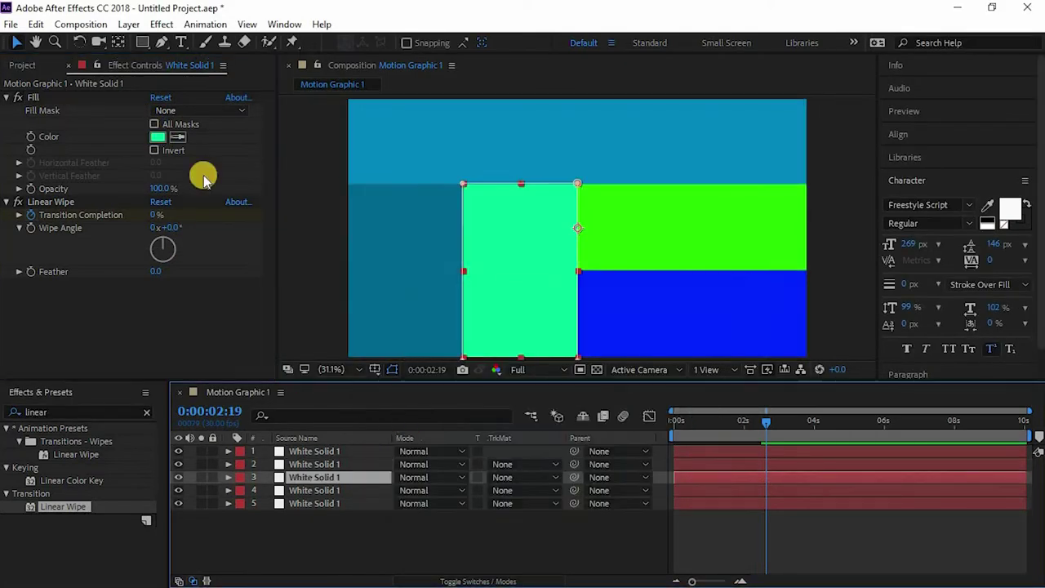
pyautogui.click(158, 136)
pyautogui.click(621, 509)
pyautogui.hotkey('ctrl', 'v')
pyautogui.click(555, 425)
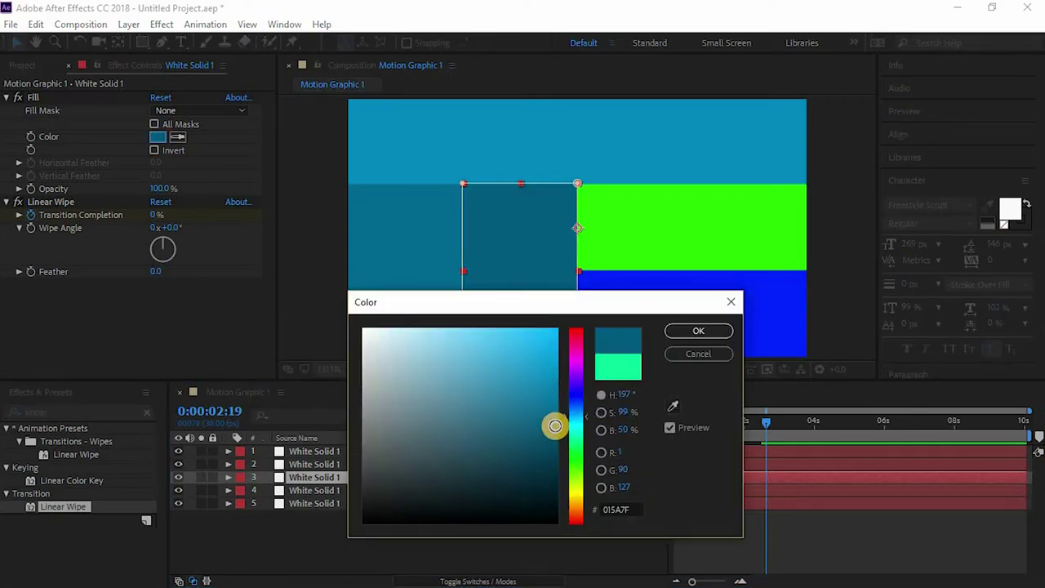
pyautogui.moveTo(556, 426); pyautogui.dragTo(556, 445)
pyautogui.click(698, 331)
# Paste the copied blue into the fourth solid's fill color and lighten it to a pale sky blue.
pyautogui.click(343, 490)
pyautogui.click(158, 136)
pyautogui.hotkey('ctrl', 'v')
pyautogui.click(557, 442)
pyautogui.moveTo(555, 389); pyautogui.dragTo(452, 302)
pyautogui.click(698, 331)
# Paste 0187BE into the fifth solid's fill color, brighten it to a vivid light blue and deselect the layers.
pyautogui.click(314, 503)
pyautogui.click(158, 136)
pyautogui.hotkey('ctrl', 'v')
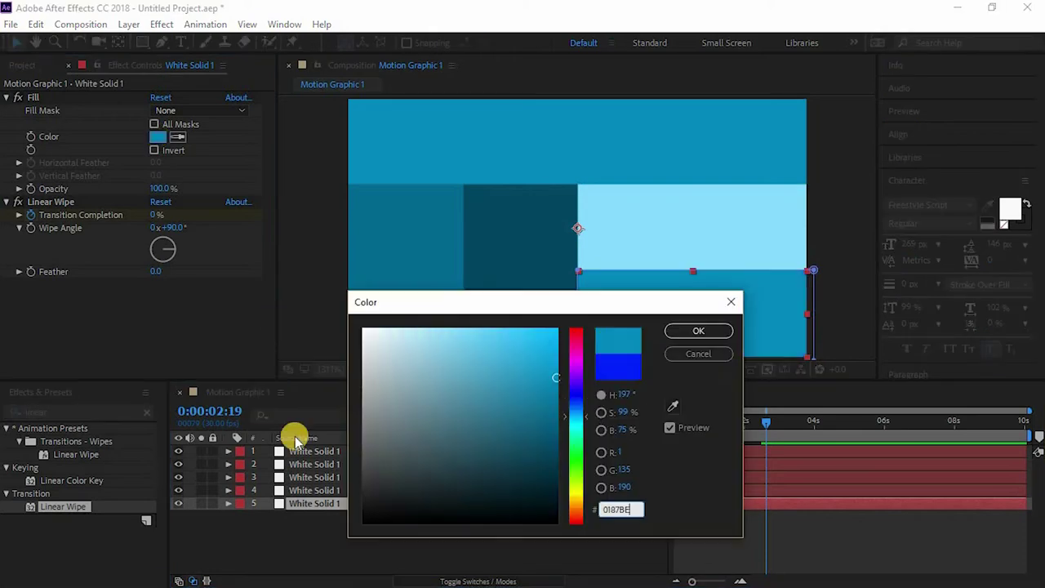
pyautogui.moveTo(552, 375); pyautogui.dragTo(554, 334)
pyautogui.click(698, 330)
pyautogui.click(364, 569)
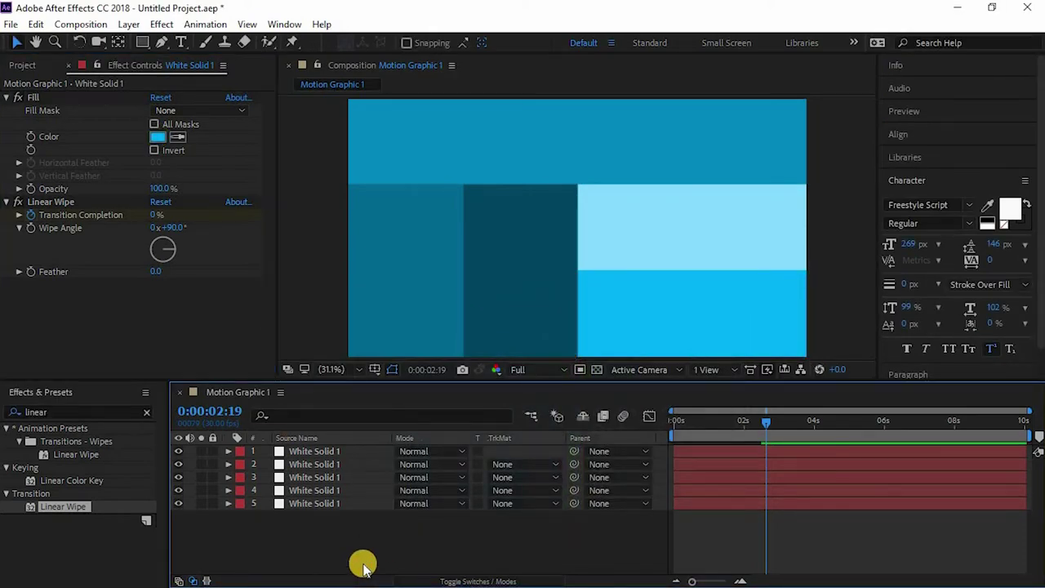
# Play the recolored wipe animation from the start of the composition.
pyautogui.moveTo(748, 421); pyautogui.dragTo(653, 426)
pyautogui.press('space')
pyautogui.press('space')
# Reveal all solids' keyframes and animate the first solid's transition completion from 0% at 0:00:02:15 to 100% at 0:00:03:00.
pyautogui.hotkey('ctrl', 'a')
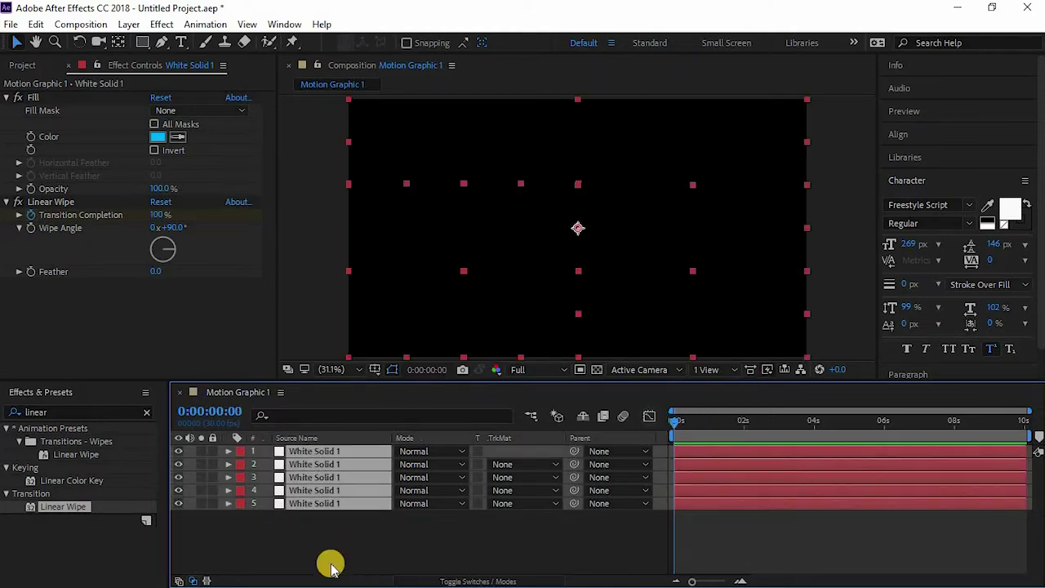
pyautogui.press('u')
pyautogui.moveTo(1036, 479); pyautogui.dragTo(1036, 517)
pyautogui.moveTo(688, 427); pyautogui.dragTo(765, 433)
pyautogui.moveTo(1038, 517); pyautogui.dragTo(1038, 479)
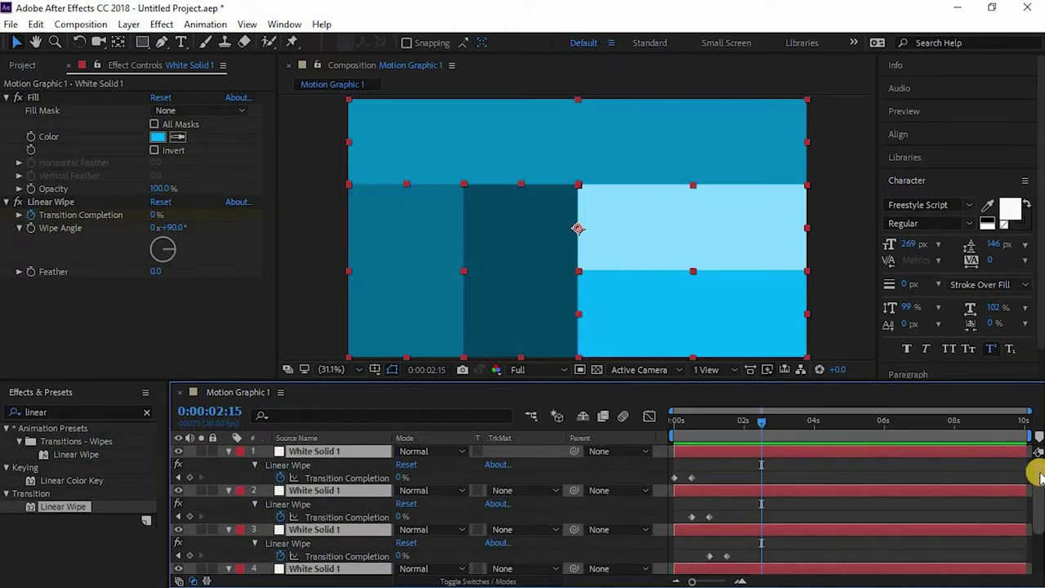
pyautogui.moveTo(759, 422)
pyautogui.mouseDown()
pyautogui.moveTo(743, 423)
pyautogui.moveTo(768, 423)
pyautogui.mouseUp()
pyautogui.click(190, 477)
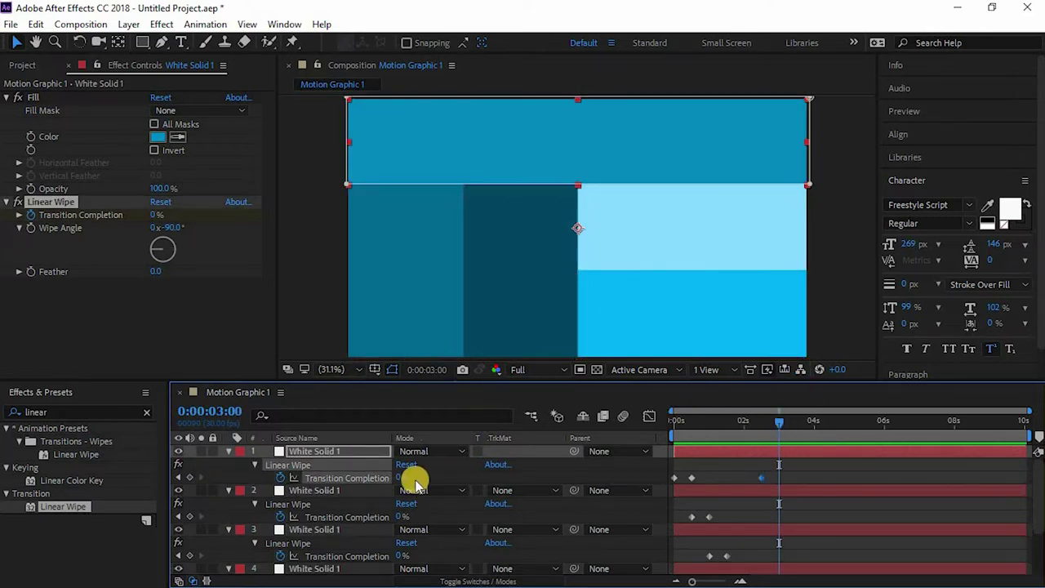
pyautogui.moveTo(405, 478); pyautogui.dragTo(490, 475)
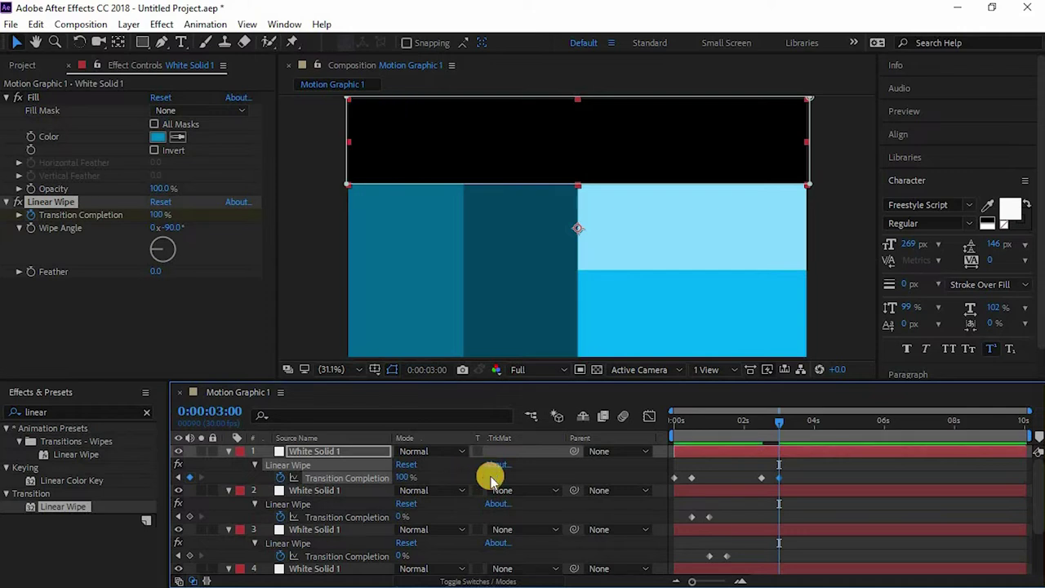
# Animate the second solid's transition completion from 0% at 0:00:03:00 to 100% at 0:00:03:15.
pyautogui.click(354, 491)
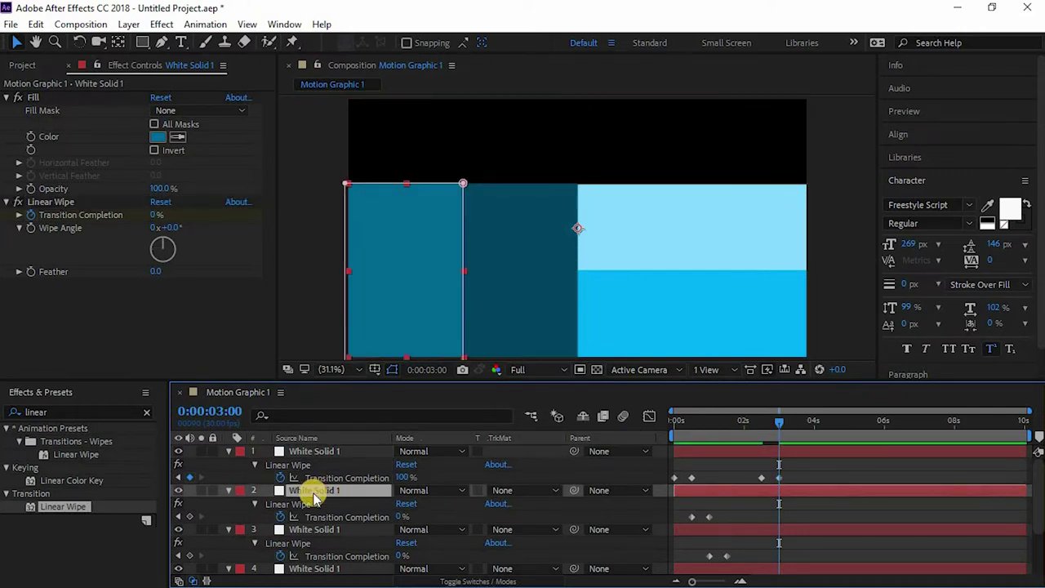
pyautogui.click(347, 517)
pyautogui.click(789, 422)
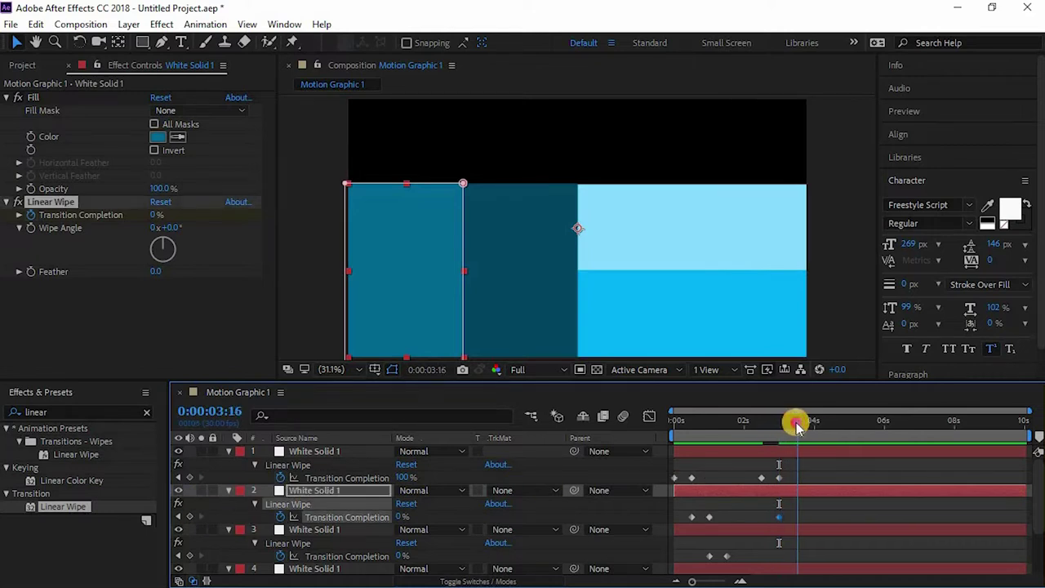
pyautogui.moveTo(398, 516); pyautogui.dragTo(583, 522)
# Animate the third solid's transition completion from 0% at 0:00:03:15 to 100% at 0:00:04:00.
pyautogui.click(189, 556)
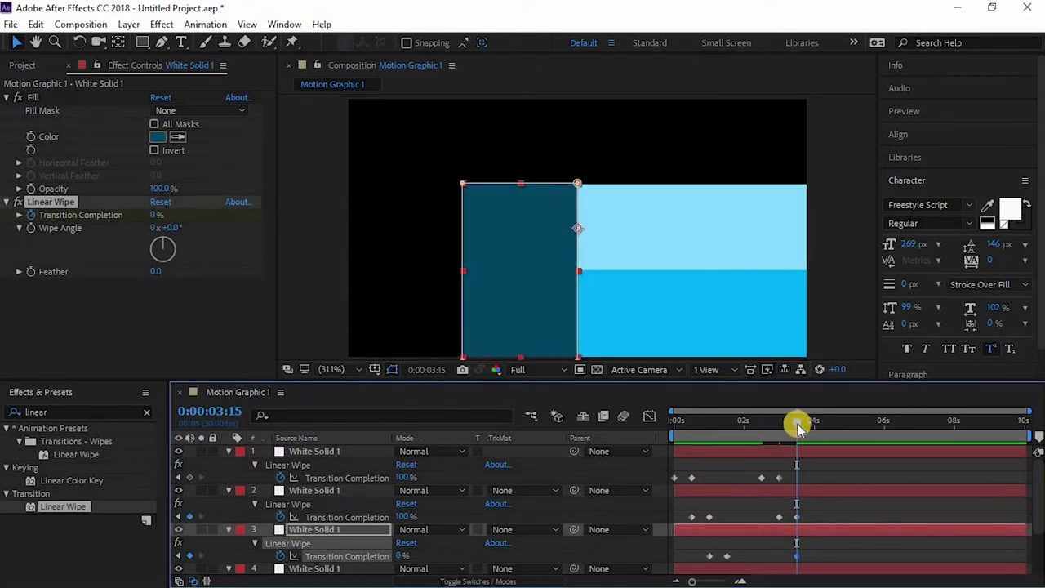
pyautogui.moveTo(792, 422); pyautogui.dragTo(814, 422)
pyautogui.moveTo(403, 555); pyautogui.dragTo(490, 554)
# Animate the fourth solid's transition completion from 0% at 0:00:04:00 to 100% at 0:00:04:15.
pyautogui.moveTo(1035, 479); pyautogui.dragTo(1035, 542)
pyautogui.click(189, 527)
pyautogui.moveTo(821, 422); pyautogui.dragTo(826, 423)
pyautogui.moveTo(402, 528); pyautogui.dragTo(548, 524)
# Animate the fifth solid's transition completion from 0% at 0:00:04:15 to 100% at 0:00:05:00.
pyautogui.click(189, 567)
pyautogui.moveTo(831, 422); pyautogui.dragTo(849, 422)
pyautogui.moveTo(396, 566); pyautogui.dragTo(833, 450)
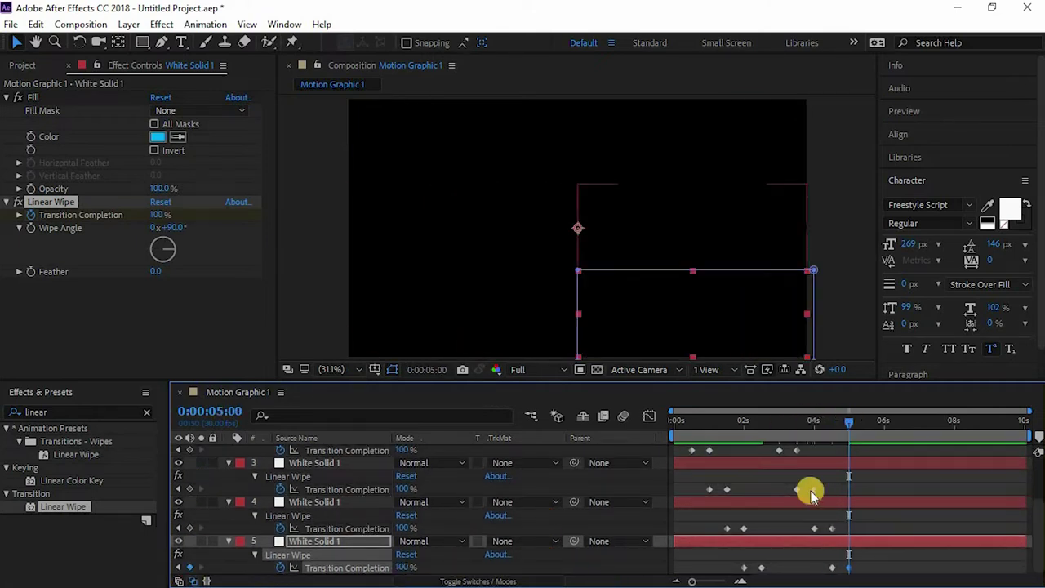
# Play the full wipe-in and wipe-out animation from the start and return to the first frame.
pyautogui.press('Home')
pyautogui.press('space')
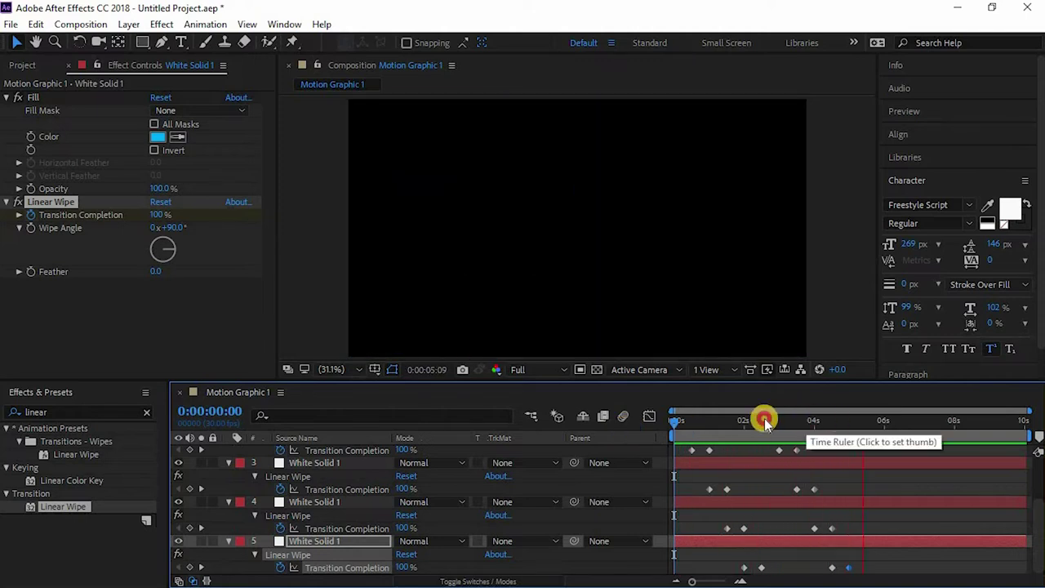
pyautogui.moveTo(725, 424); pyautogui.dragTo(660, 412)
# Collapse the revealed keyframe properties of all five solids.
pyautogui.click(228, 542)
pyautogui.click(228, 528)
pyautogui.click(228, 515)
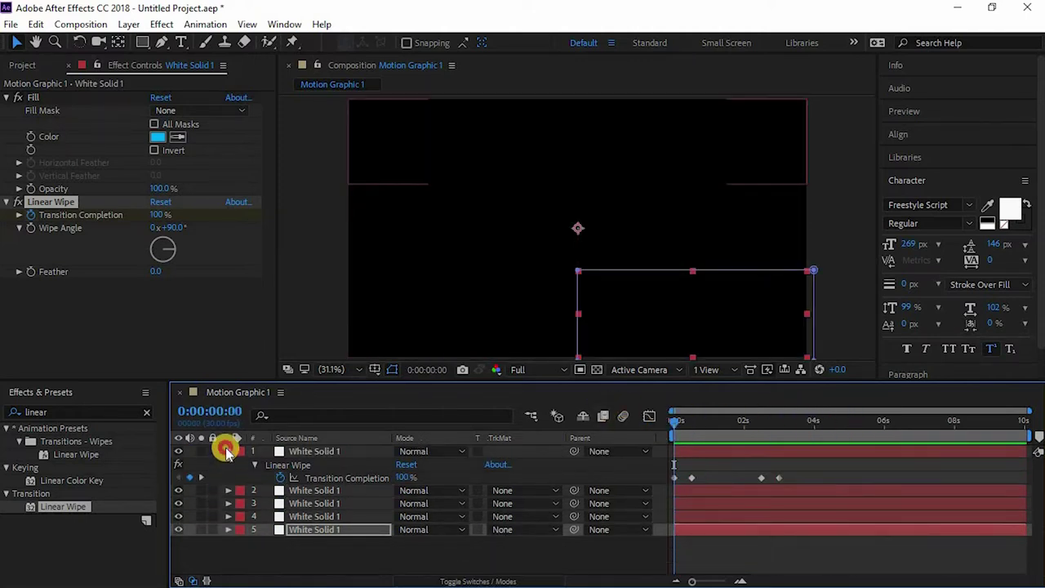
pyautogui.click(227, 490)
pyautogui.click(228, 451)
pyautogui.click(671, 461)
# Reveal the keyframes of all five solids, select every Transition Completion keyframe and apply Easy Ease.
pyautogui.moveTo(320, 535); pyautogui.dragTo(254, 447)
pyautogui.press('y')
pyautogui.press('u')
pyautogui.moveTo(936, 470); pyautogui.dragTo(669, 581)
pyautogui.click(730, 490)
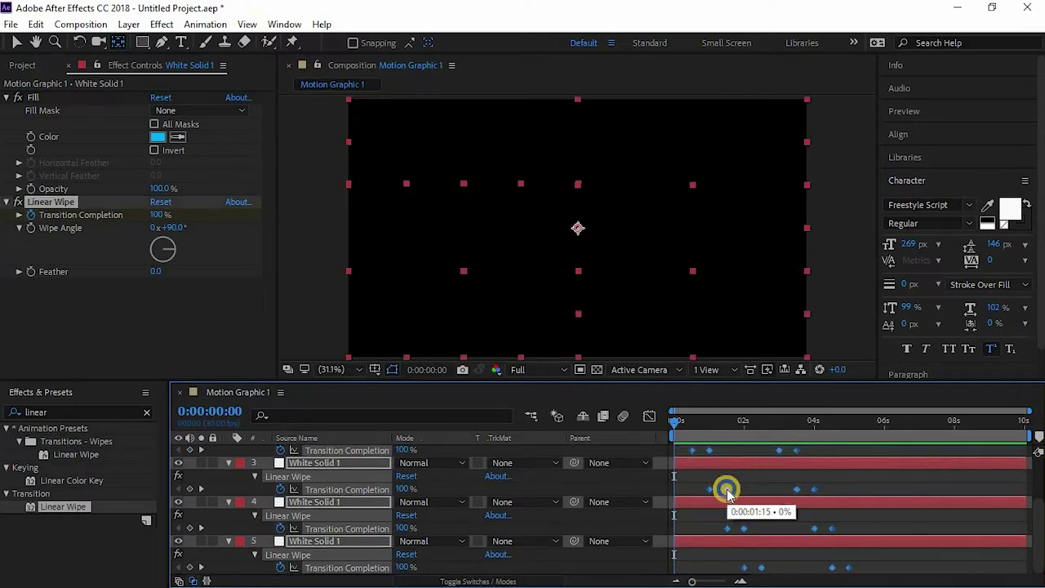
pyautogui.rightClick(728, 493)
pyautogui.moveTo(776, 480)
pyautogui.click(657, 386)
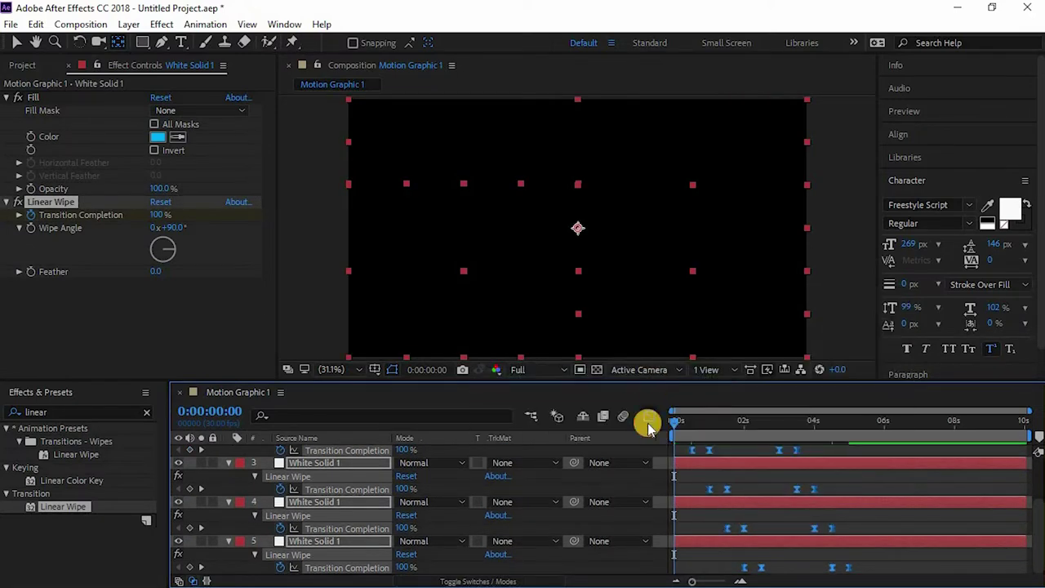
# In the graph editor, select the 0% keyframes of all five solids and shorten their incoming ease handles.
pyautogui.click(648, 422)
pyautogui.moveTo(849, 455); pyautogui.dragTo(637, 544)
pyautogui.click(739, 581)
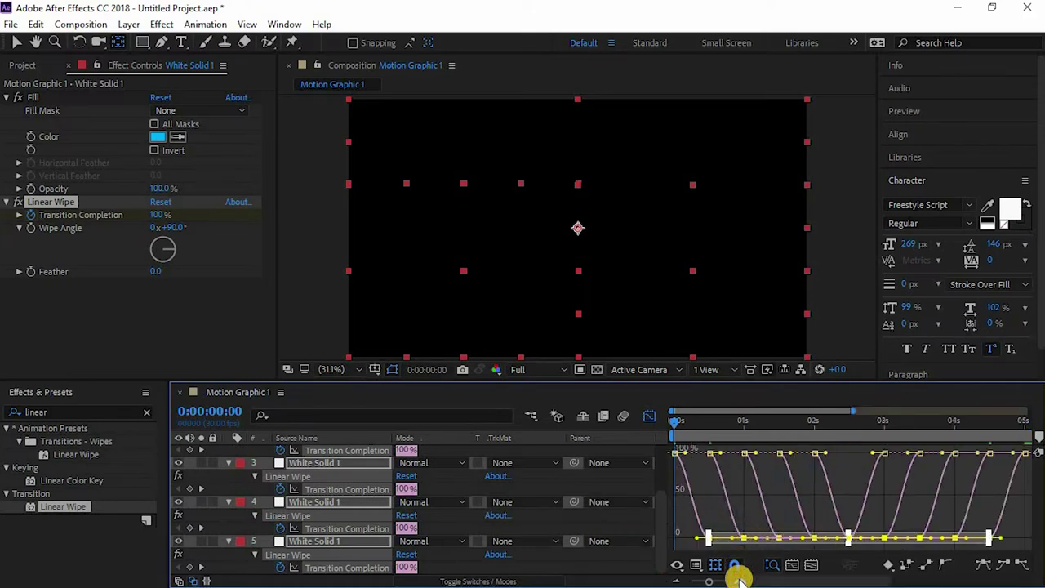
pyautogui.click(740, 581)
pyautogui.moveTo(722, 539); pyautogui.dragTo(734, 540)
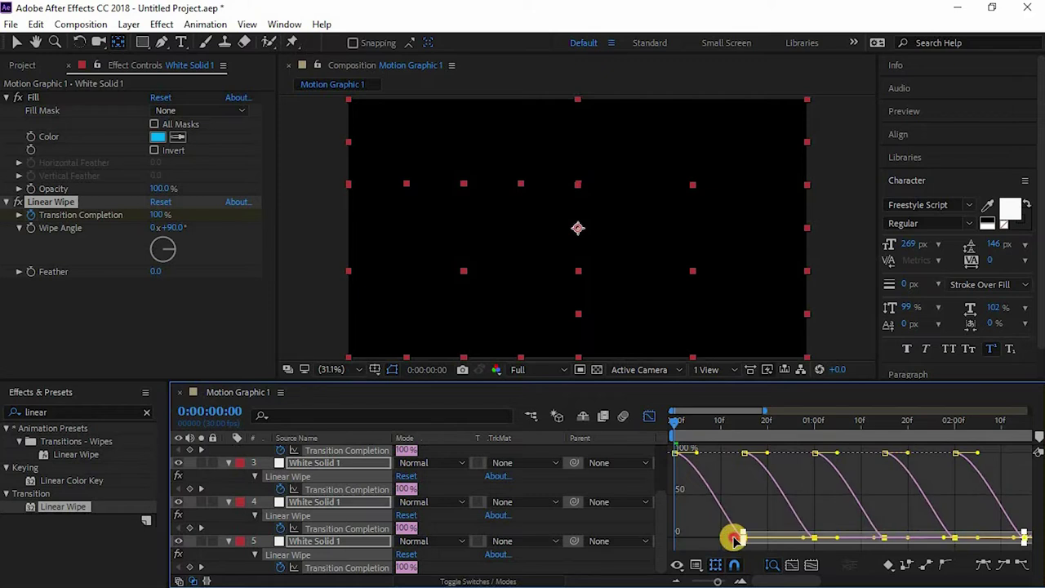
pyautogui.click(689, 456)
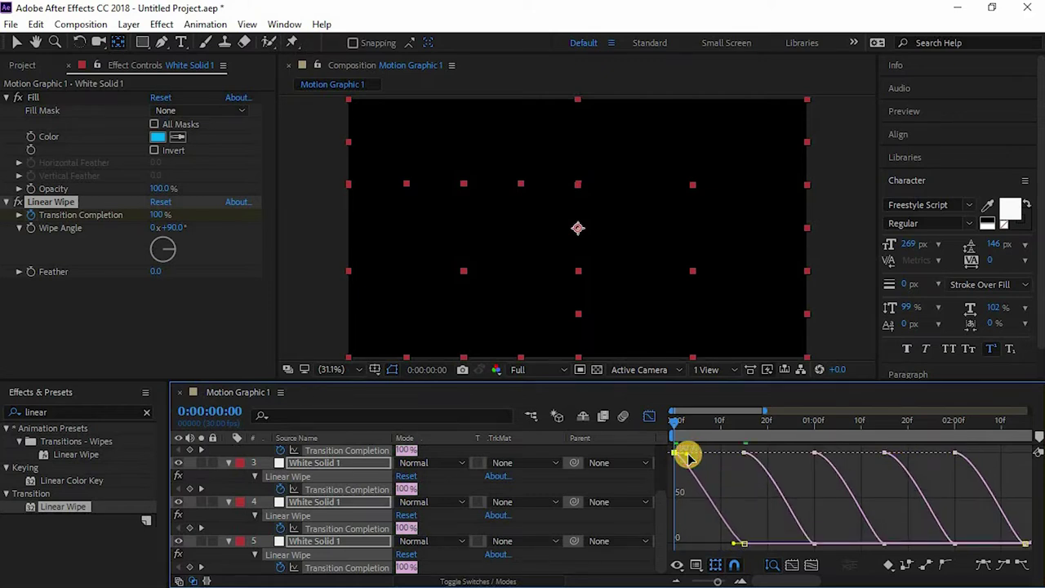
pyautogui.hotkey('ctrl', 'z')
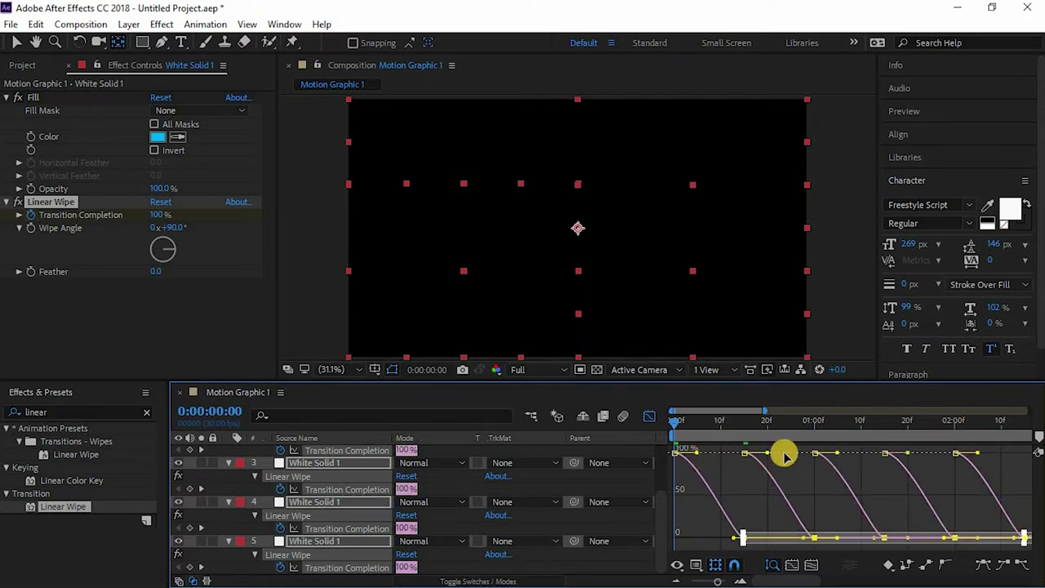
# Select the 100% Transition Completion keyframes on the curves and switch from the graph editor back to the layer bars.
pyautogui.moveTo(732, 576); pyautogui.dragTo(674, 578)
pyautogui.moveTo(897, 459); pyautogui.dragTo(706, 462)
pyautogui.click(739, 580)
pyautogui.click(649, 417)
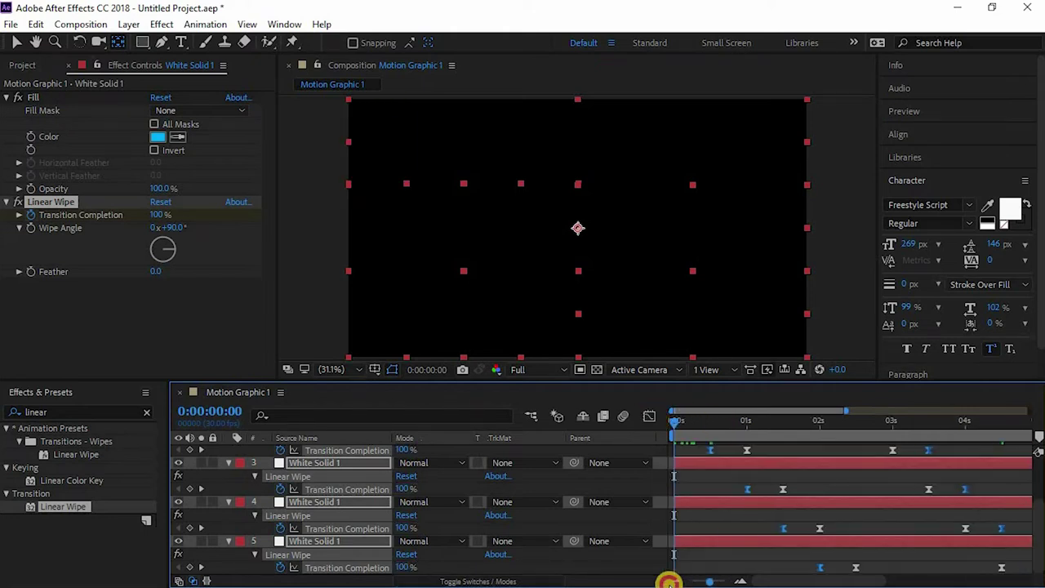
pyautogui.click(671, 581)
# Preview the adjusted easing, and collapse the revealed keyframe properties of all five solids.
pyautogui.press('space')
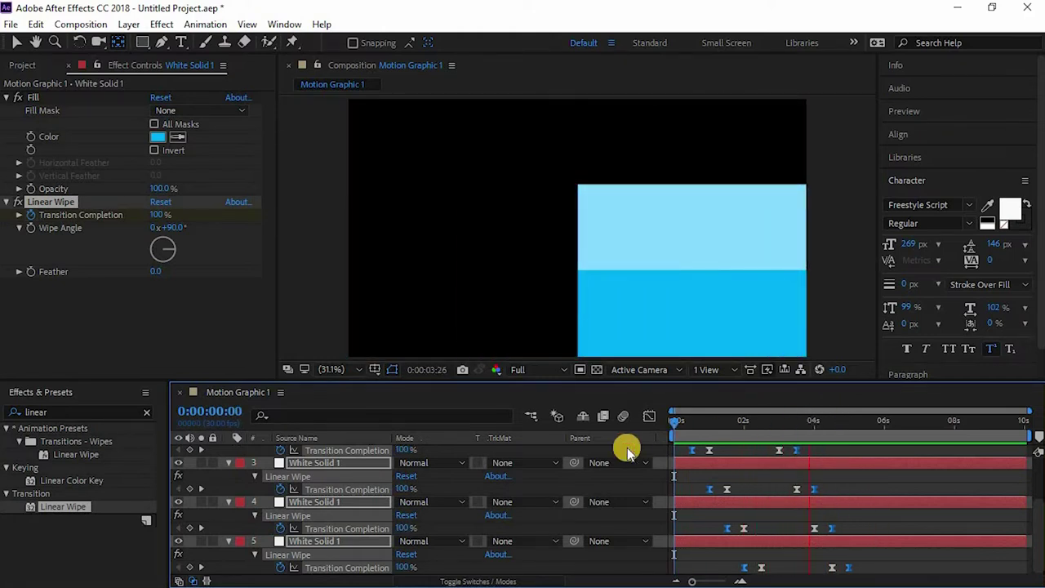
pyautogui.press('space')
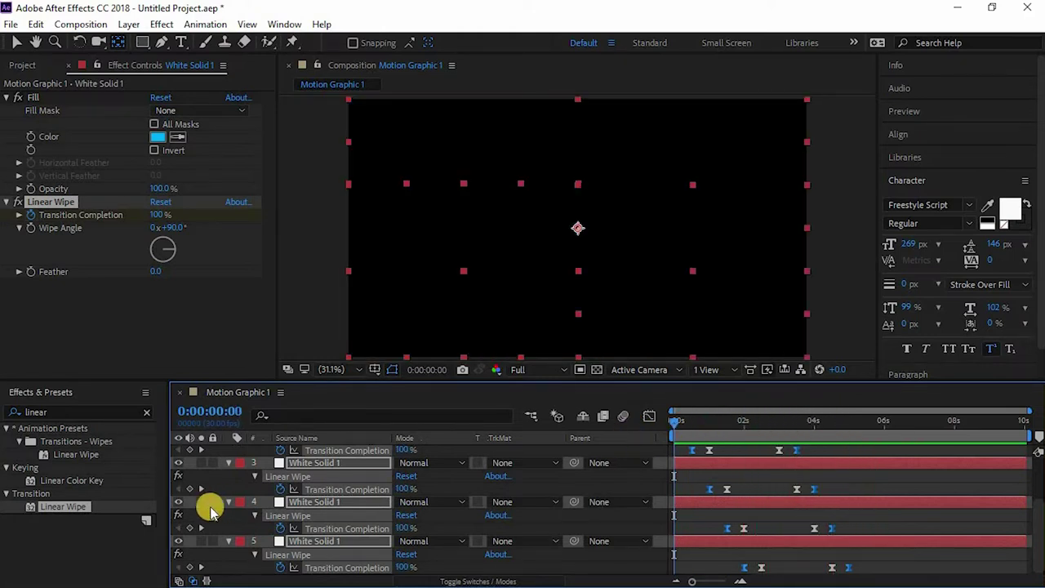
pyautogui.click(228, 501)
pyautogui.click(267, 569)
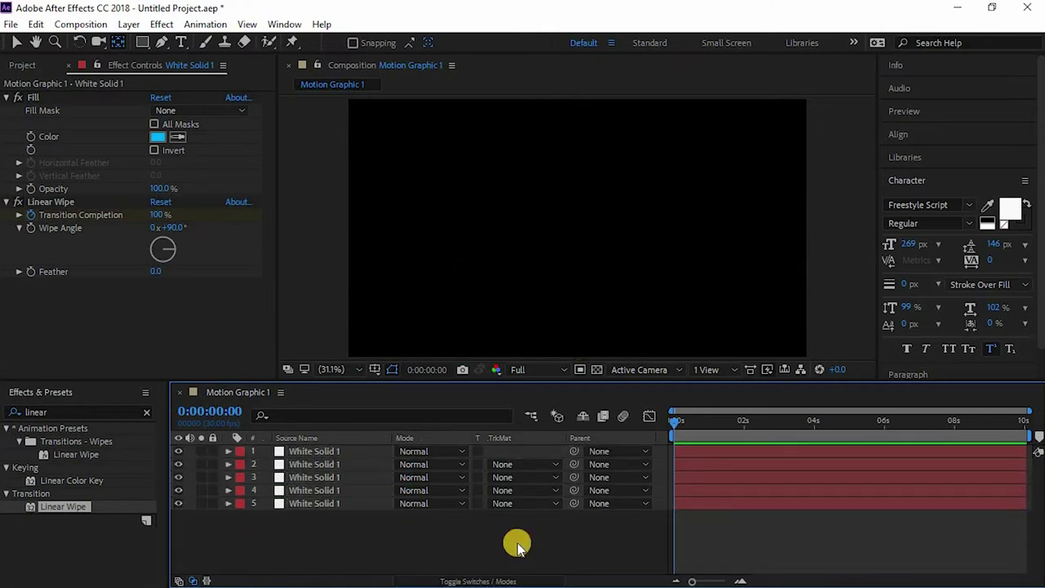
# Scrub and replay the wipe animation, returning to the first frame.
pyautogui.press('space')
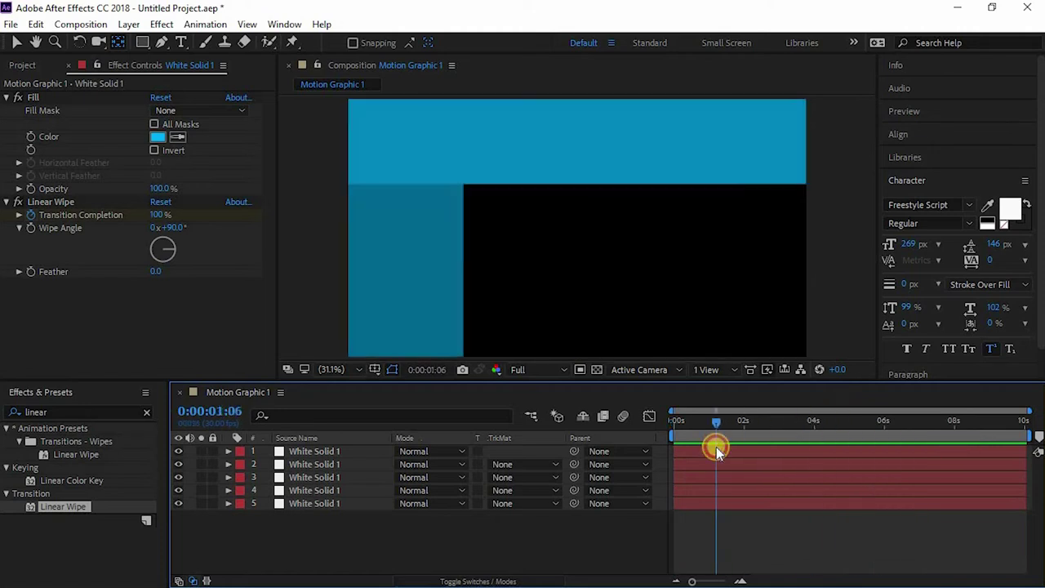
pyautogui.click(680, 472)
pyautogui.press('space')
pyautogui.press('space')
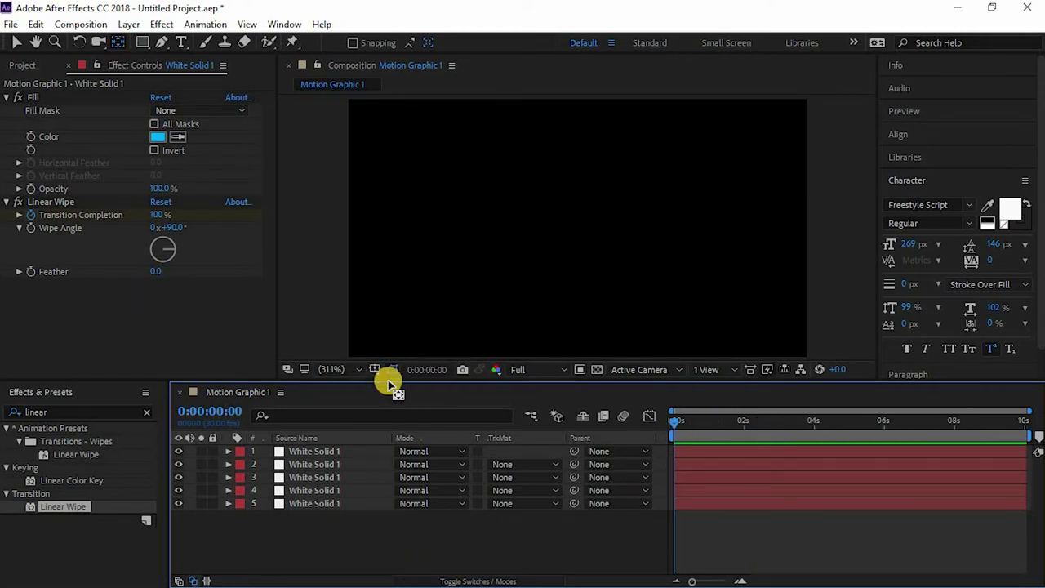
# Move the current time to 0:00:02:12 and add a Drop Shadow layer style to the first solid.
pyautogui.click(6, 202)
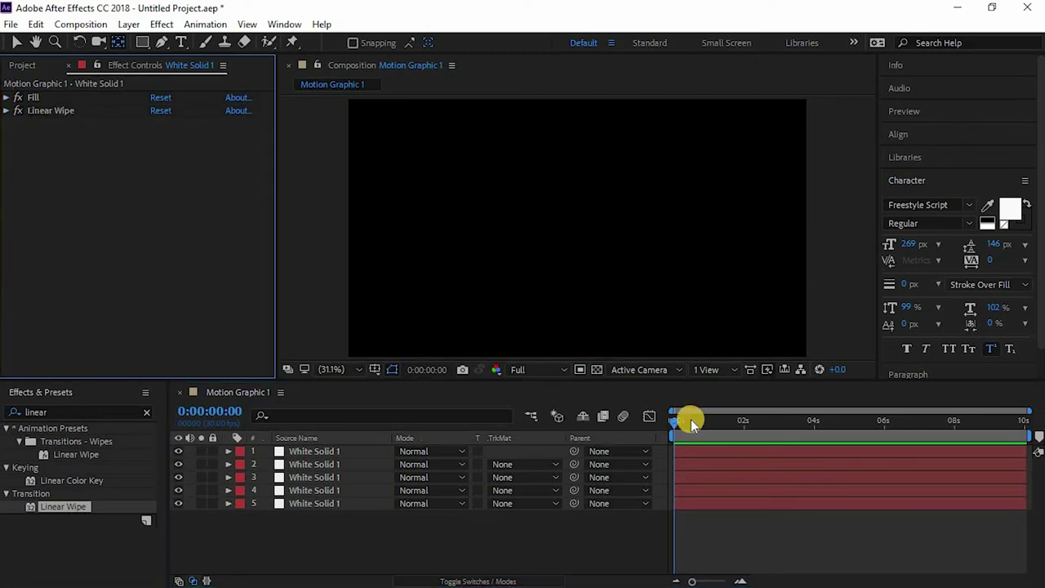
pyautogui.moveTo(687, 420); pyautogui.dragTo(759, 423)
pyautogui.click(347, 454)
pyautogui.rightClick(347, 455)
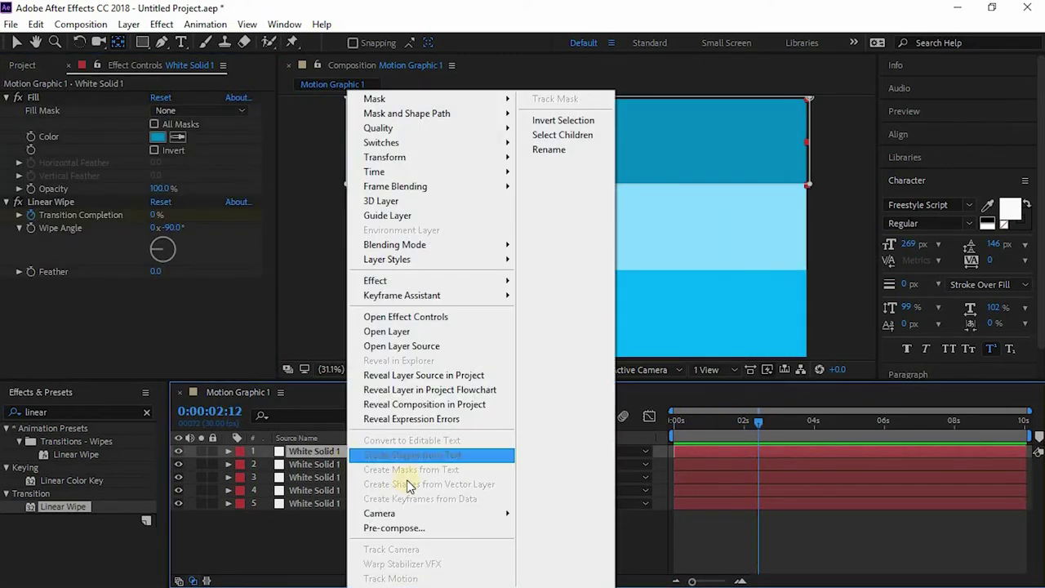
pyautogui.moveTo(460, 258)
pyautogui.click(610, 317)
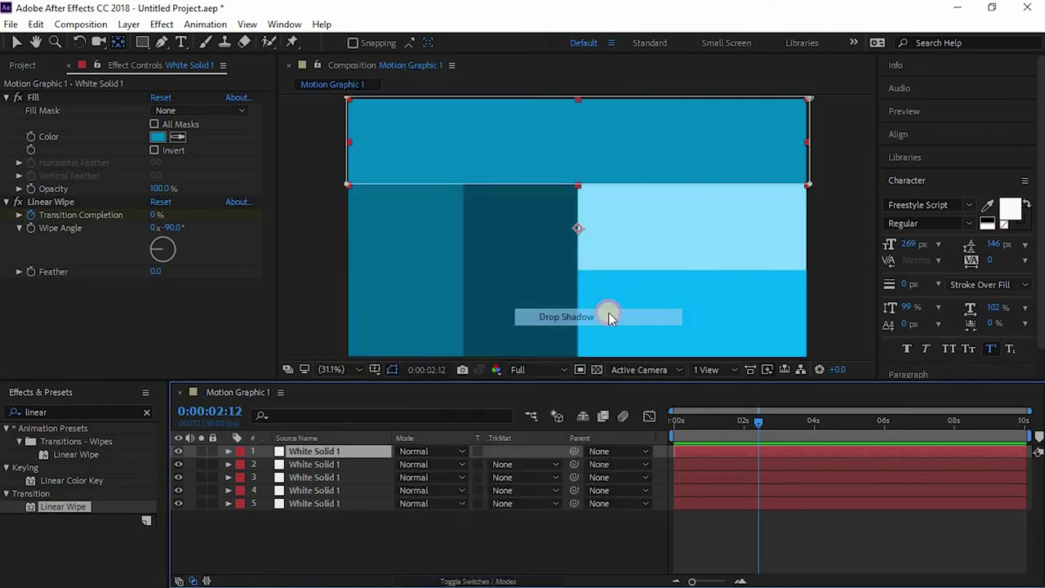
# Set the first solid's Drop Shadow to a distance of 12 and an opacity of 40%, and collapse its properties.
pyautogui.click(254, 517)
pyautogui.scroll(-2, 688, 512)
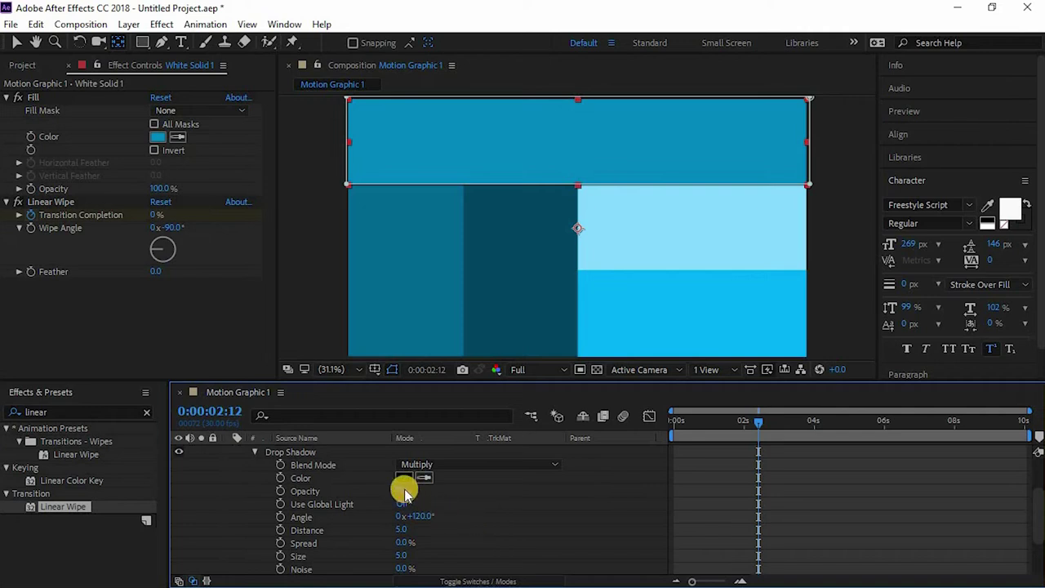
pyautogui.moveTo(404, 528); pyautogui.dragTo(414, 533)
pyautogui.moveTo(400, 494); pyautogui.dragTo(390, 496)
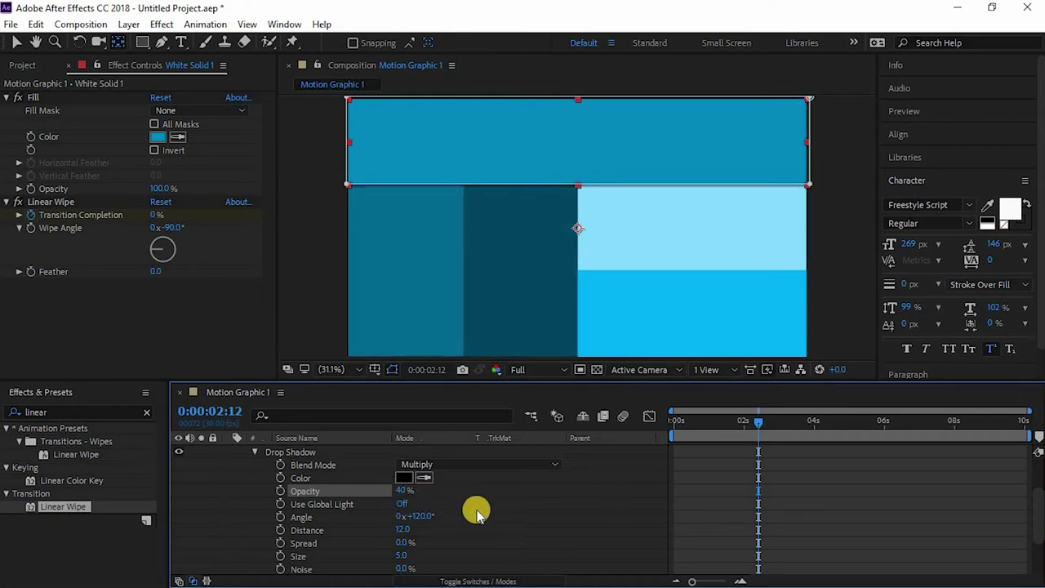
pyautogui.scroll(-2, 476, 512)
pyautogui.scroll(2, 460, 511)
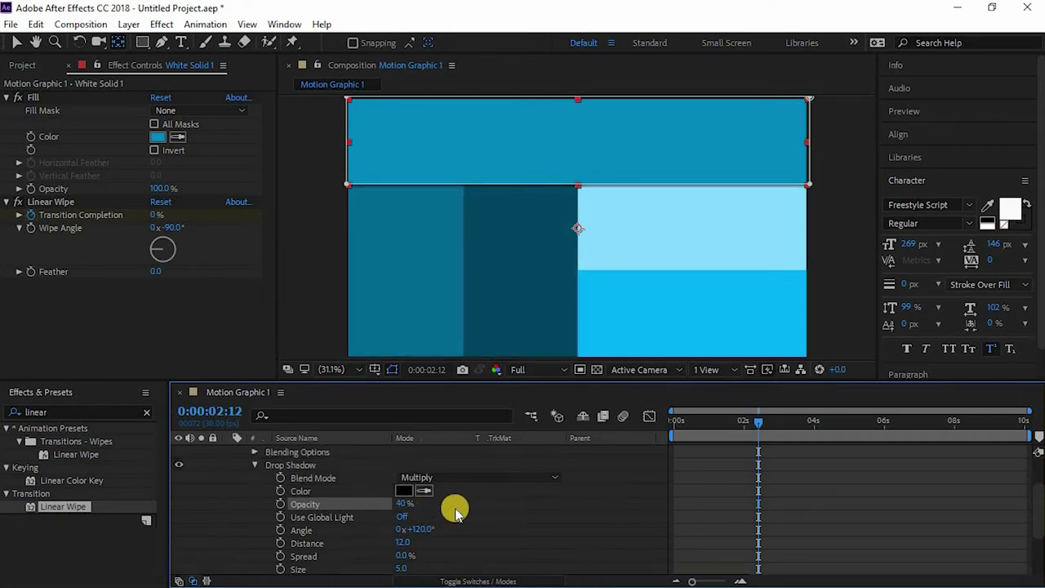
pyautogui.press('u')
# Add a Drop Shadow layer style to the second solid with a 180° angle, a larger distance and a lower opacity.
pyautogui.rightClick(313, 466)
pyautogui.click(514, 422)
pyautogui.click(257, 530)
pyautogui.scroll(-4, 423, 480)
pyautogui.moveTo(422, 479); pyautogui.dragTo(469, 482)
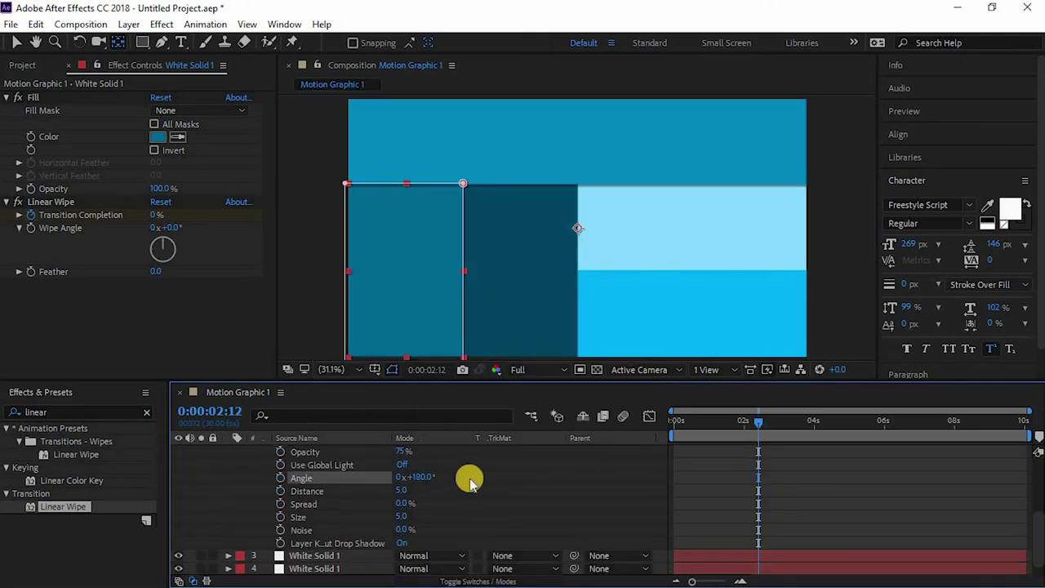
pyautogui.moveTo(400, 491); pyautogui.dragTo(411, 489)
pyautogui.moveTo(400, 451)
pyautogui.mouseDown()
pyautogui.moveTo(372, 452)
pyautogui.moveTo(392, 454)
pyautogui.mouseUp()
# Copy the second solid's Drop Shadow style onto the third solid and collapse both layers' properties.
pyautogui.scroll(3, 343, 487)
pyautogui.click(303, 518)
pyautogui.hotkey('ctrl', 'c')
pyautogui.press('u')
pyautogui.click(325, 477)
pyautogui.hotkey('ctrl', 'v')
pyautogui.click(229, 476)
pyautogui.click(315, 530)
# Paste the Drop Shadow onto the fourth solid and reduce its angle so the shadow falls along the panel's lower edge.
pyautogui.click(324, 491)
pyautogui.hotkey('ctrl', 'v')
pyautogui.scroll(-3, 392, 498)
pyautogui.moveTo(419, 516); pyautogui.dragTo(346, 513)
pyautogui.click(255, 451)
pyautogui.click(229, 490)
pyautogui.click(433, 539)
# Play and scrub through the animation from the first frame to check the drop shadows.
pyautogui.press('Home')
pyautogui.press('space')
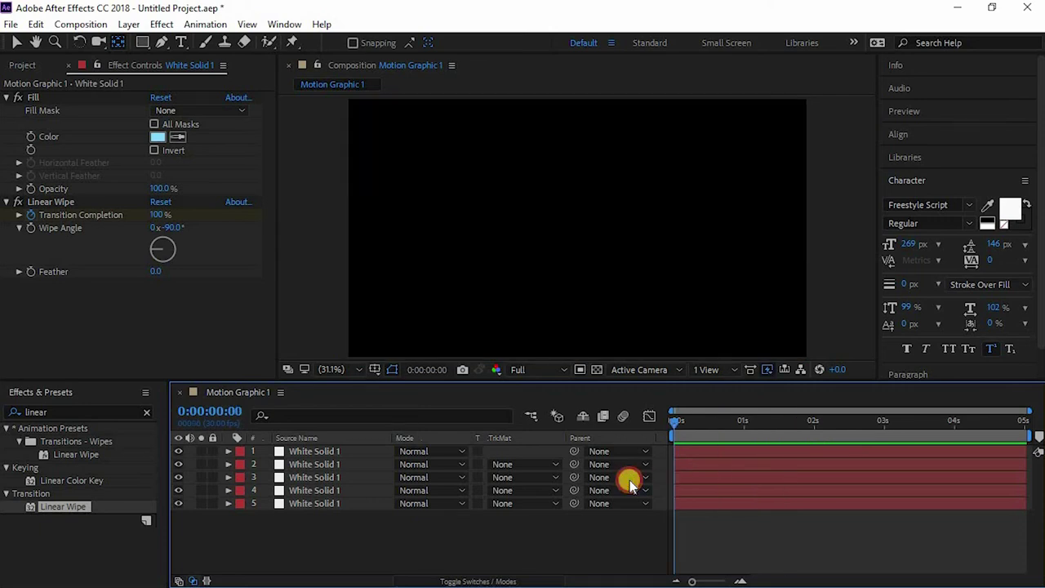
pyautogui.moveTo(674, 422); pyautogui.dragTo(863, 511)
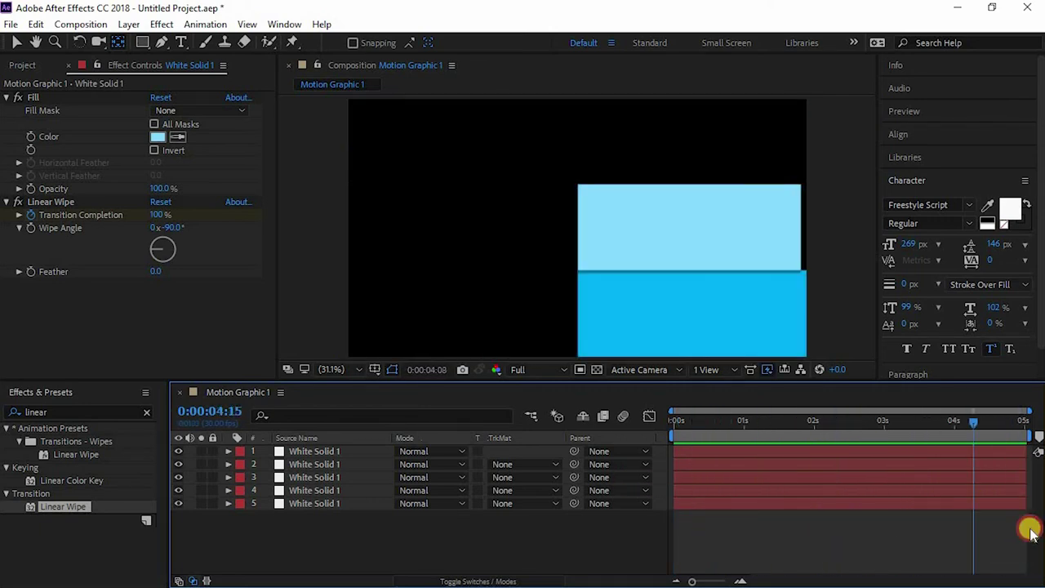
# Turn on the transparency grid in the composition view and play the animation over it.
pyautogui.click(661, 543)
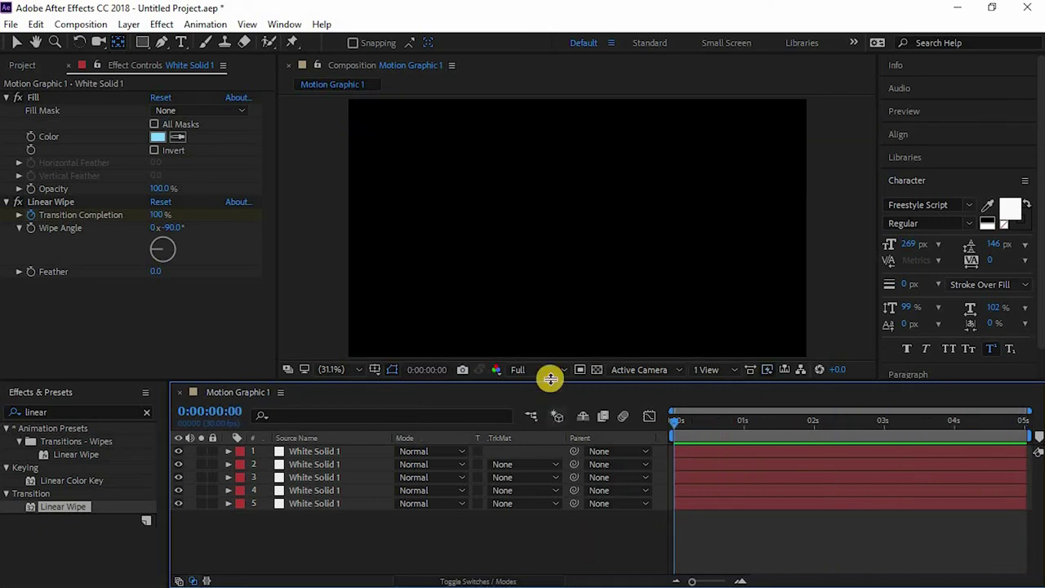
pyautogui.click(597, 370)
pyautogui.press('space')
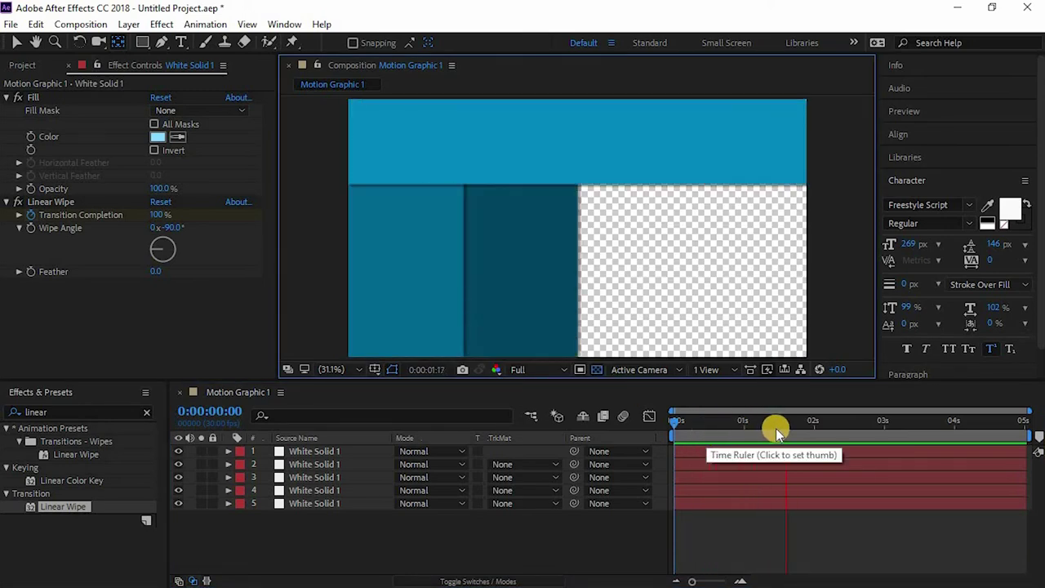